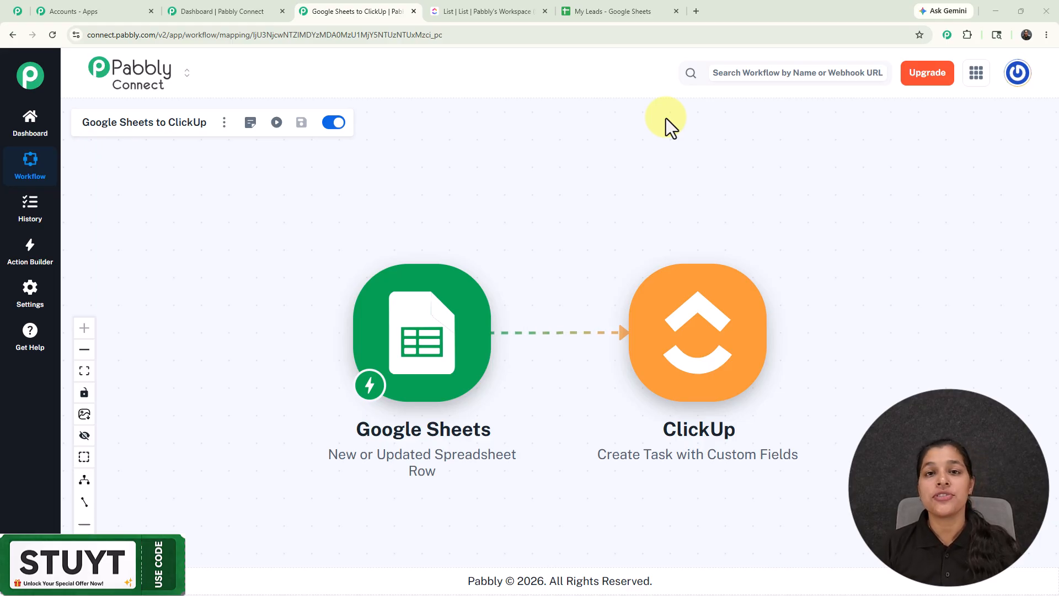
Switch to the My Leads sheet and enter a new lead row with name, email, phone and product Pabbly Connect
{"action": "left_click", "coordinate": [615, 11]}
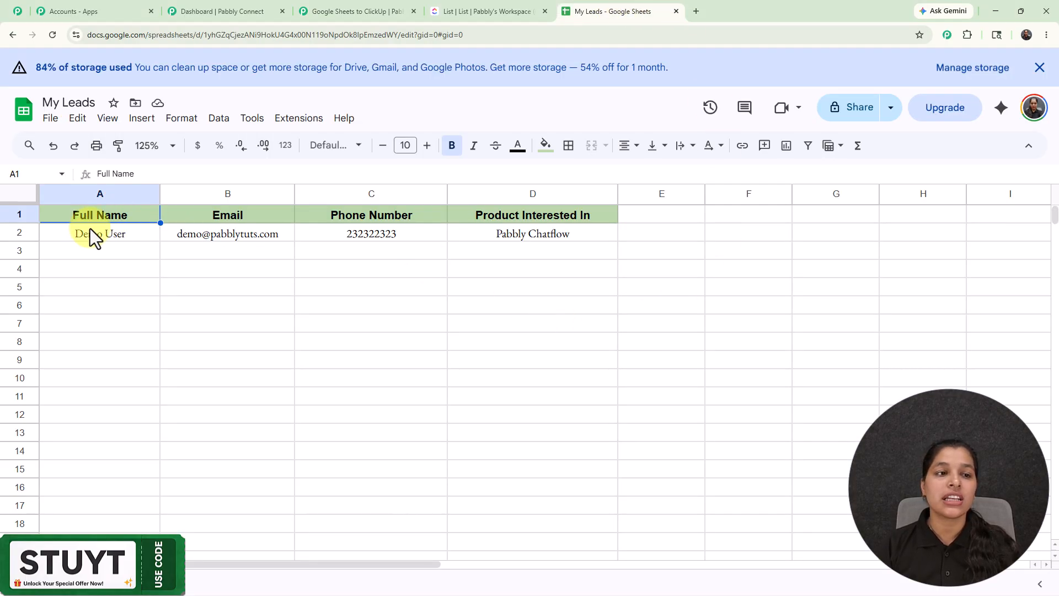
{"action": "left_click", "coordinate": [112, 249]}
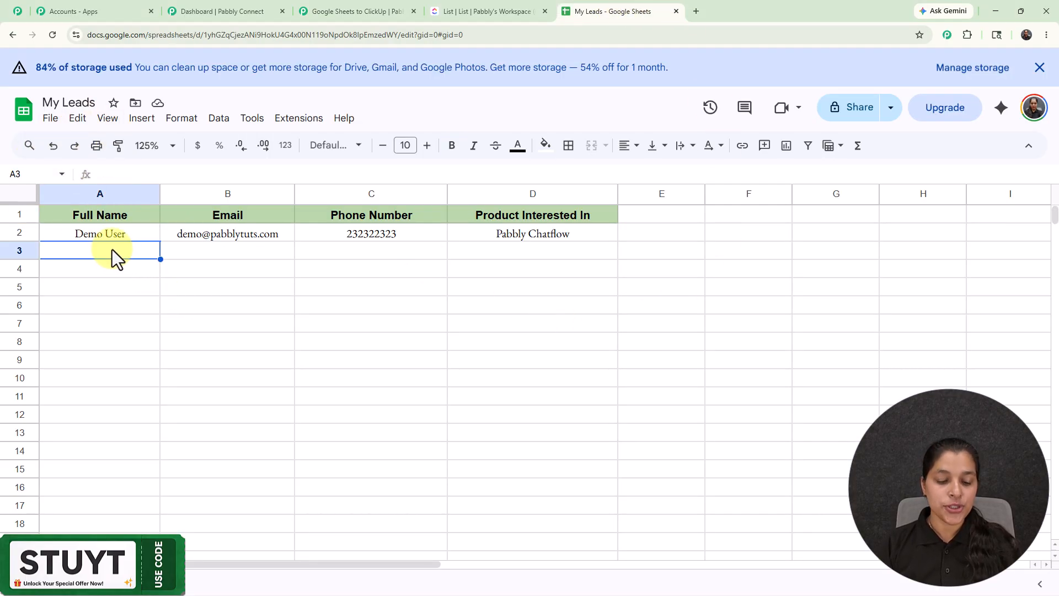
{"action": "type", "text": "Test User"}
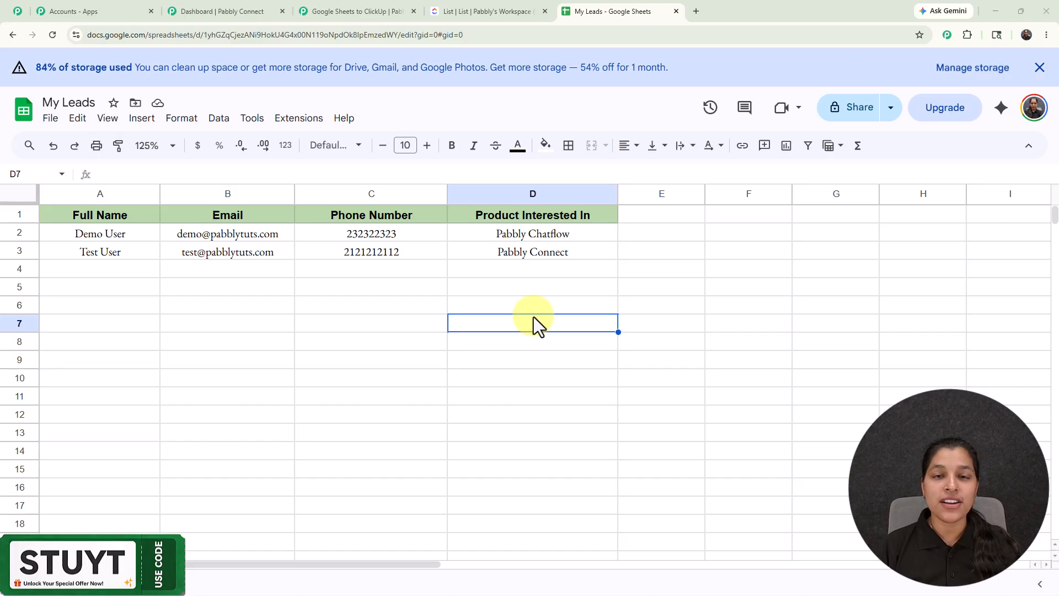
Open the new Test User lead task in ClickUp, expand its description to review the lead details, and close it
{"action": "left_click", "coordinate": [497, 10]}
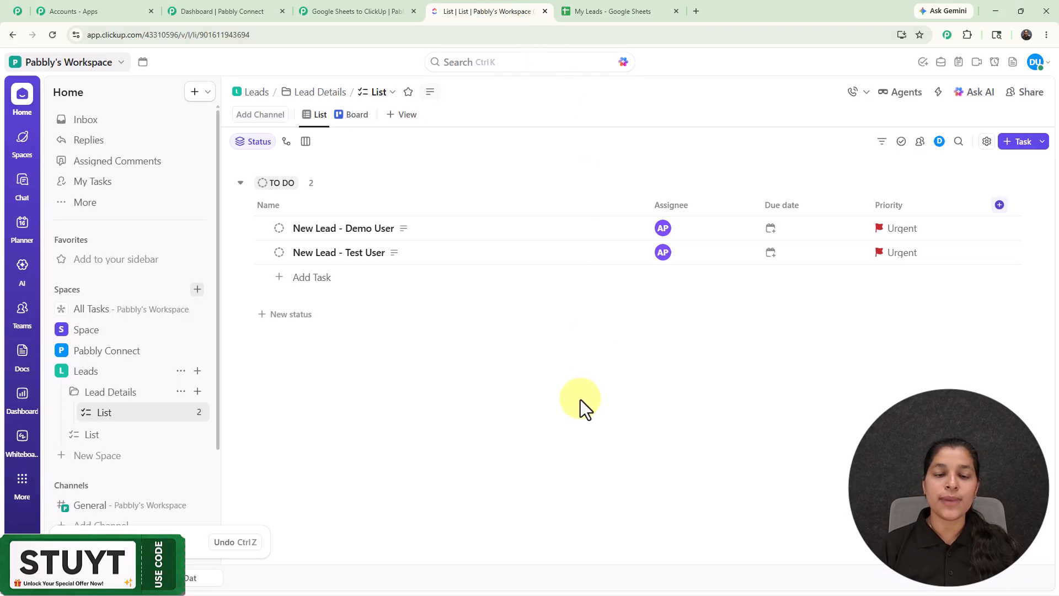
{"action": "left_click", "coordinate": [344, 257]}
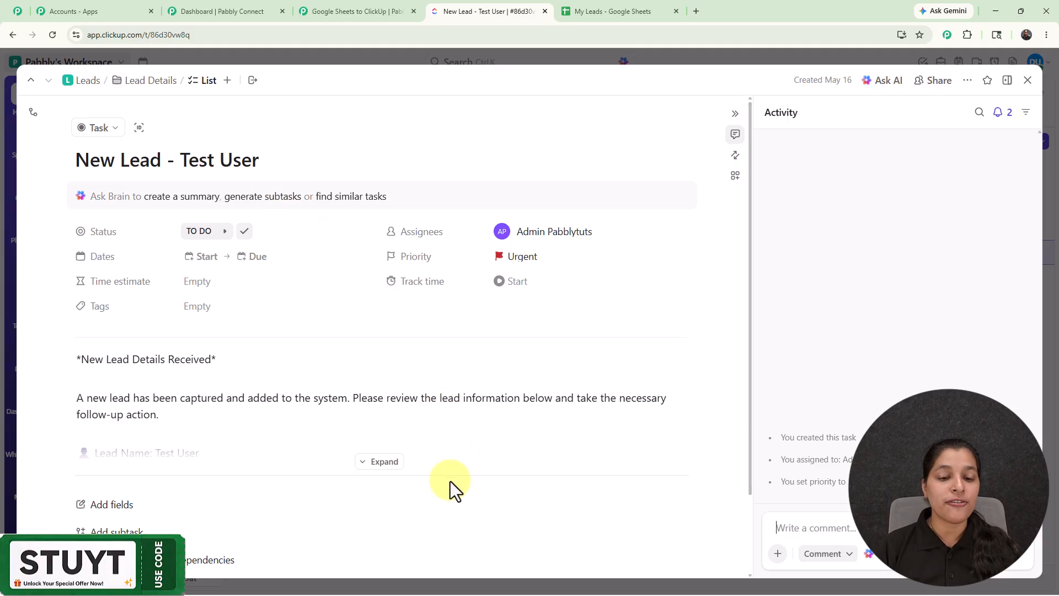
{"action": "left_click", "coordinate": [379, 466]}
{"action": "scroll", "coordinate": [398, 419], "scroll_direction": "down", "scroll_amount": 4}
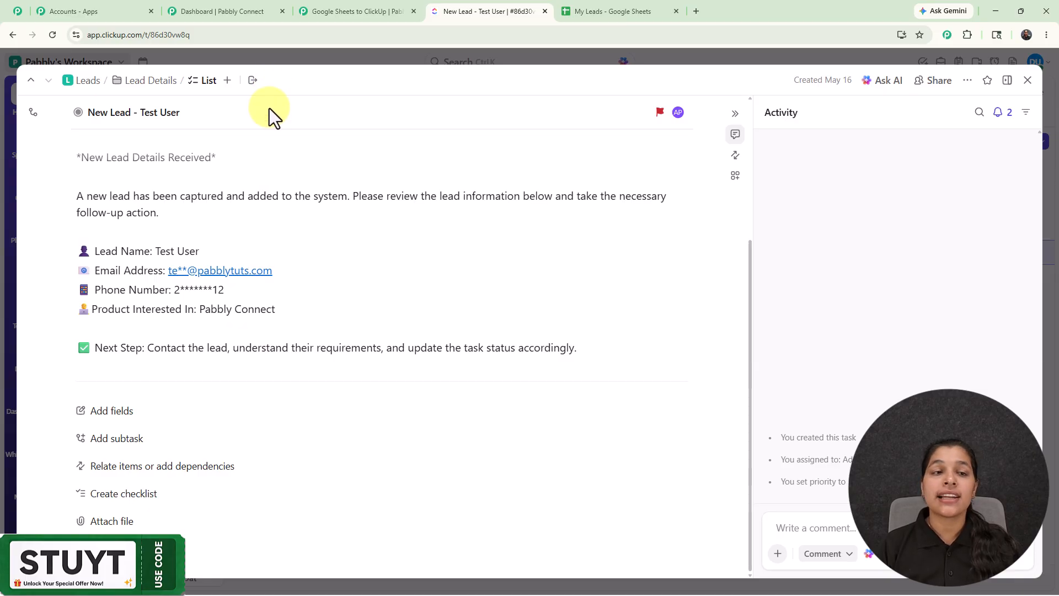
{"action": "left_click", "coordinate": [1027, 81]}
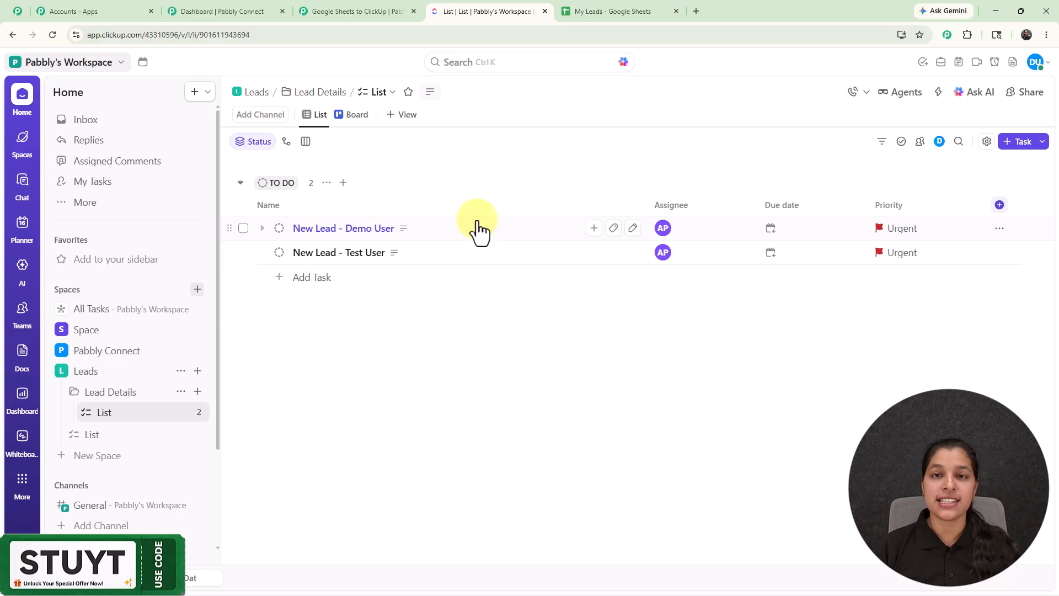
Open the Pabbly Connect website in a new tab and dismiss the offer popup
{"action": "left_click", "coordinate": [696, 12]}
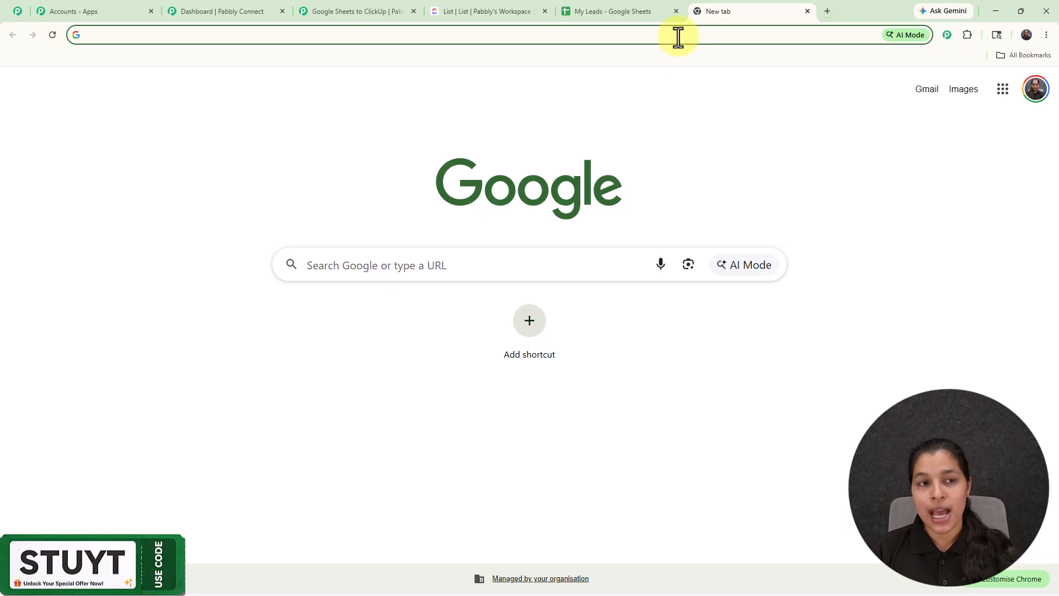
{"action": "type", "text": "p"}
{"action": "key", "text": "Return"}
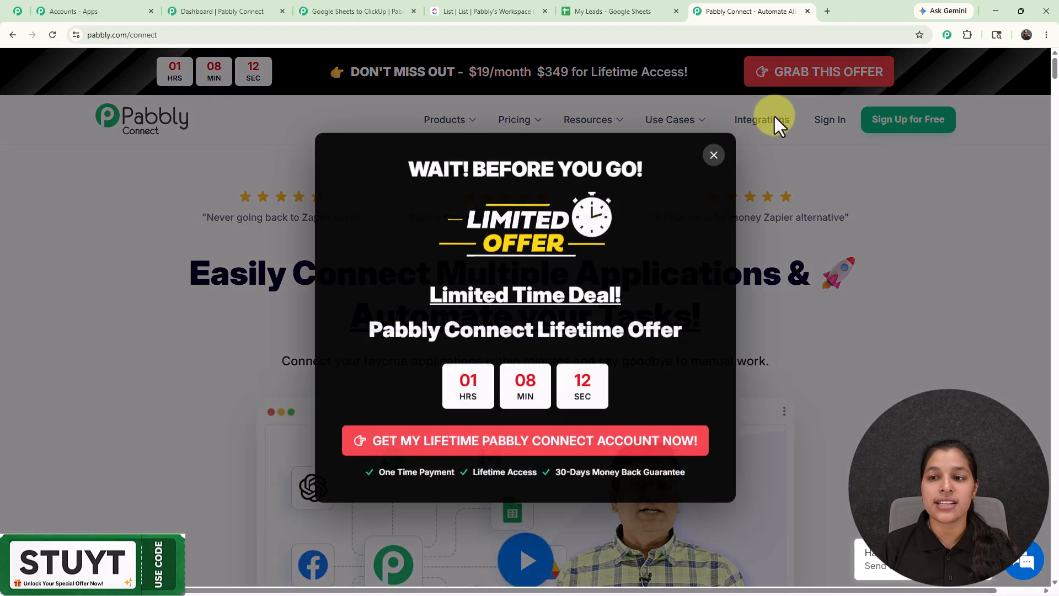
{"action": "left_click", "coordinate": [714, 155]}
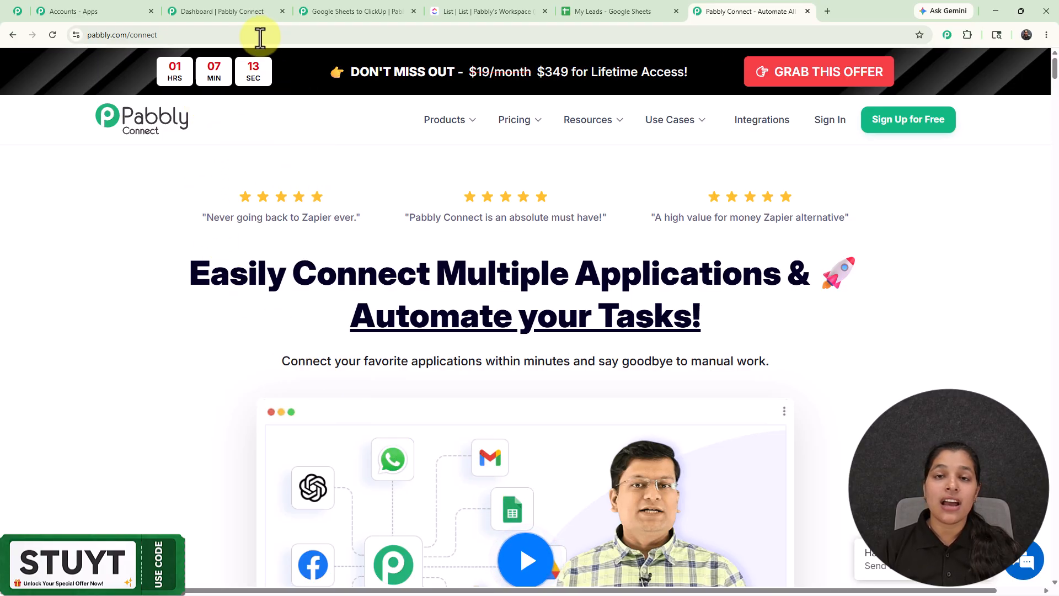
Return to the Pabbly Connect dashboard and start creating a workflow using AI
{"action": "left_click", "coordinate": [224, 11]}
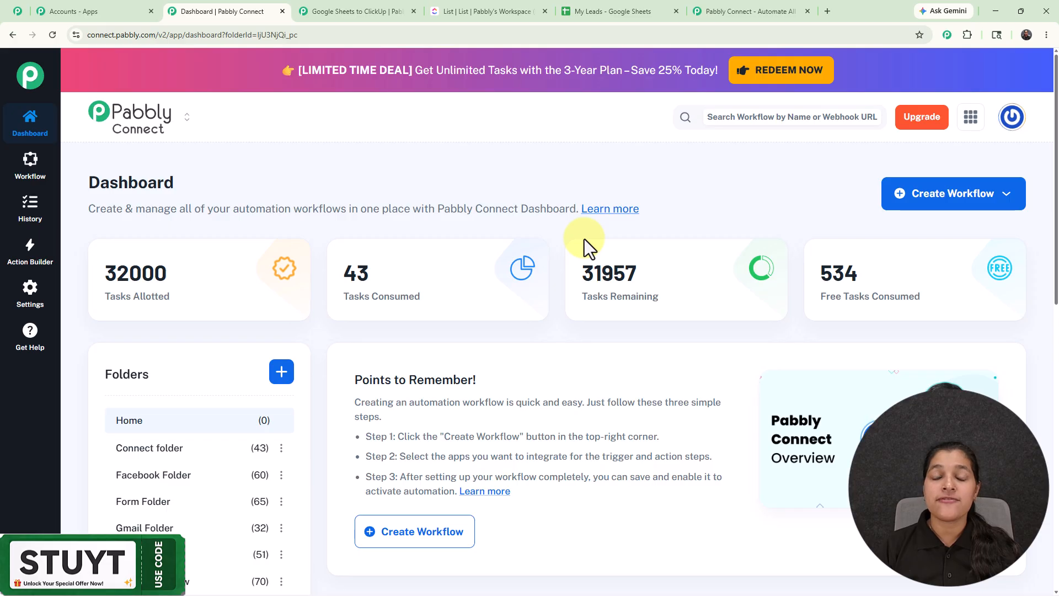
{"action": "left_click", "coordinate": [944, 199]}
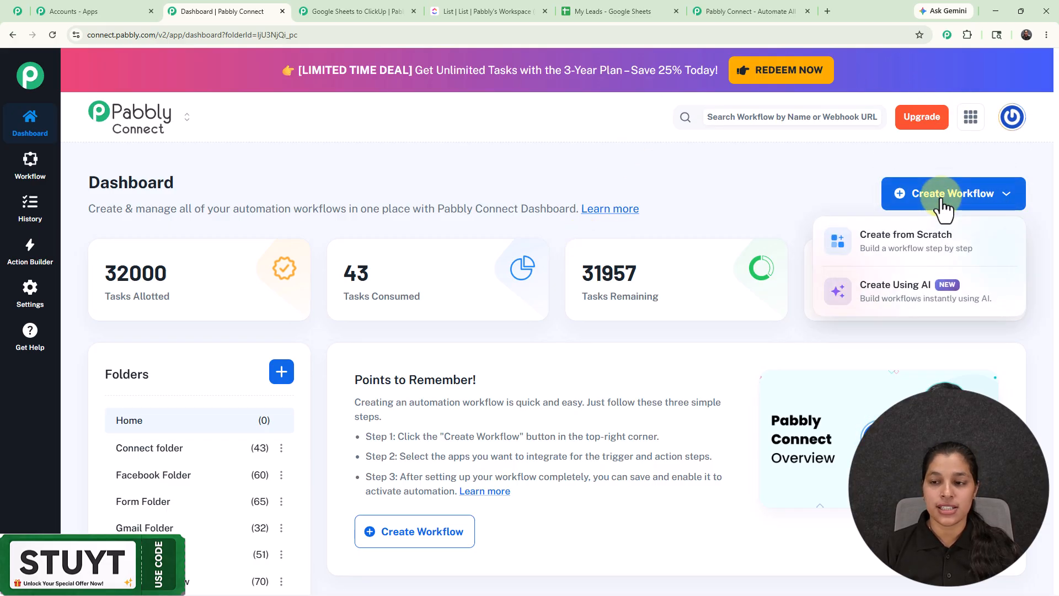
{"action": "left_click", "coordinate": [896, 298]}
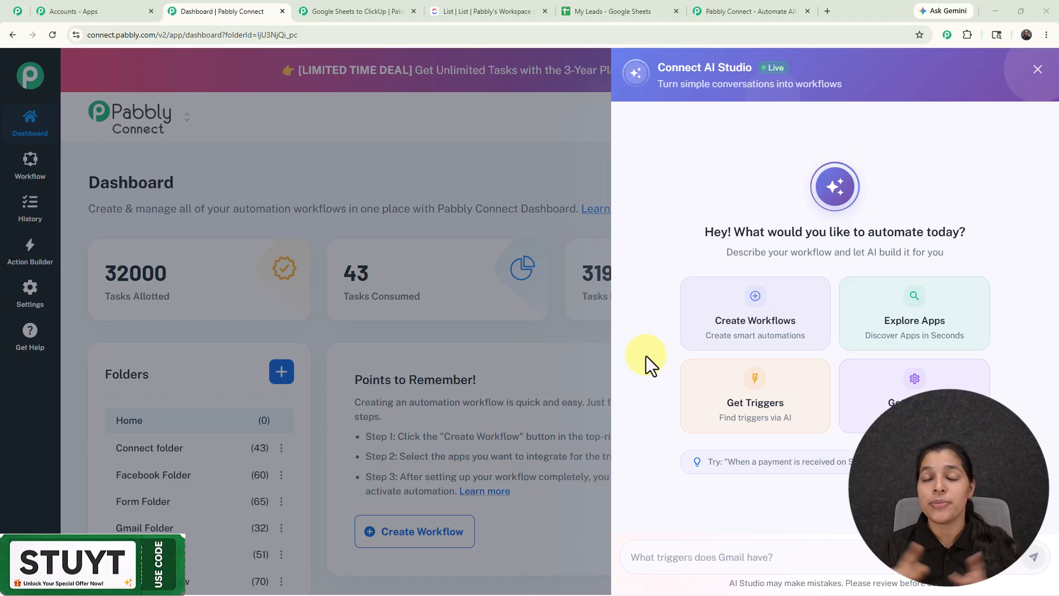
Submit the prompt "I want to Connect Google Sheet with Clickup" to Connect AI Studio
{"action": "left_click", "coordinate": [712, 561]}
{"action": "type", "text": "I want to Connect Google Sheet with Clickup"}
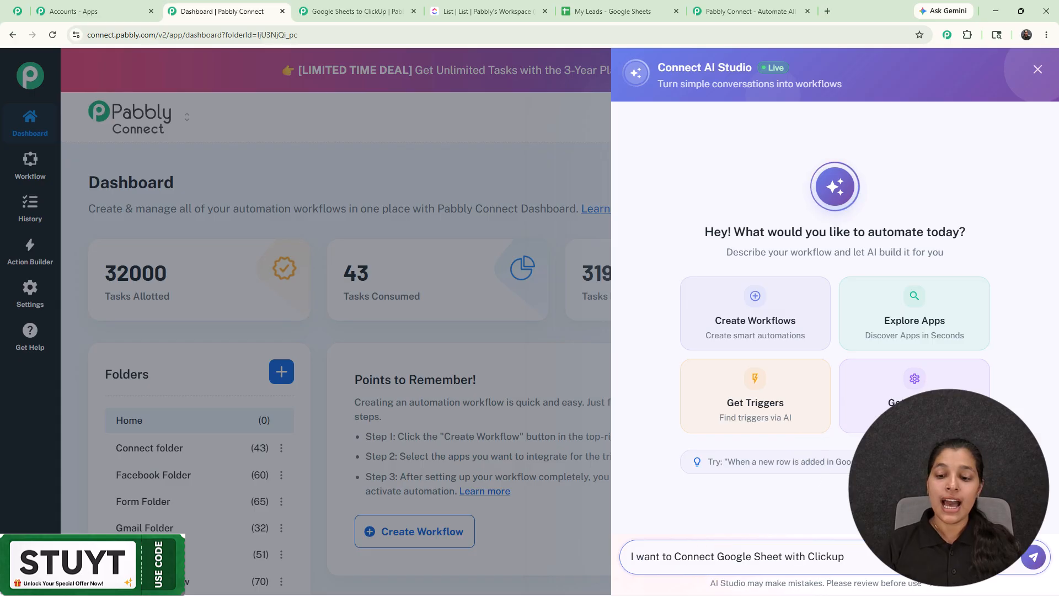
{"action": "left_click", "coordinate": [1040, 557]}
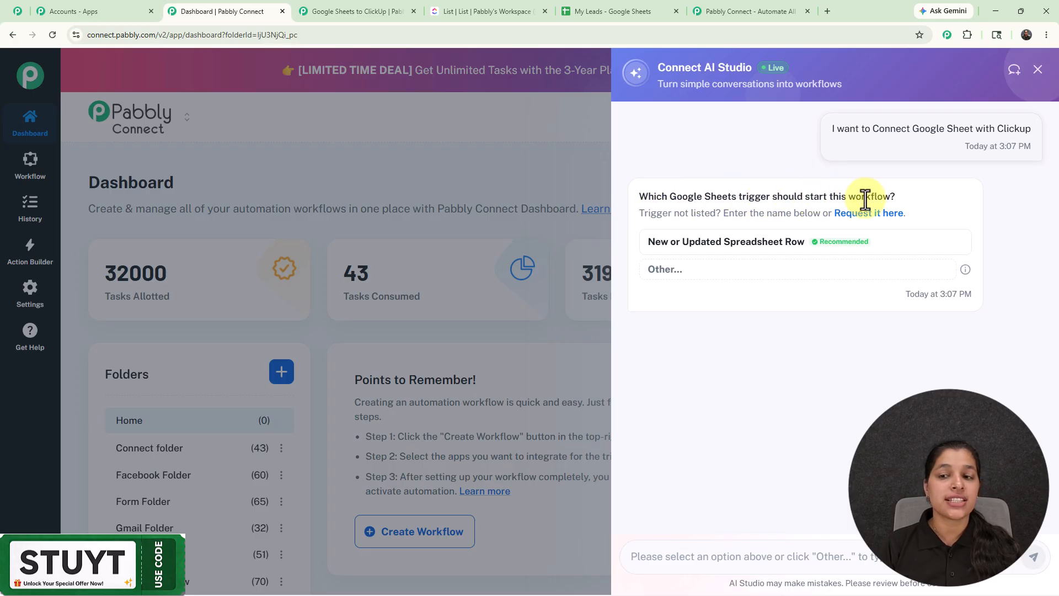
Choose New or Updated Spreadsheet Row as the trigger and Create Task with Custom Fields as the ClickUp action
{"action": "left_click", "coordinate": [686, 252]}
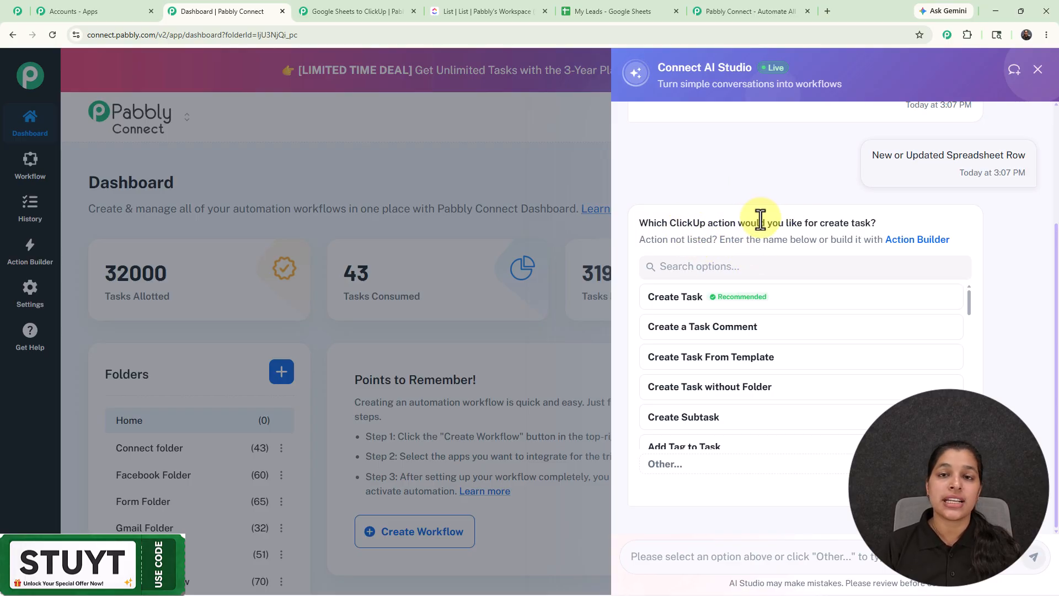
{"action": "scroll", "coordinate": [715, 373], "scroll_direction": "down", "scroll_amount": 1}
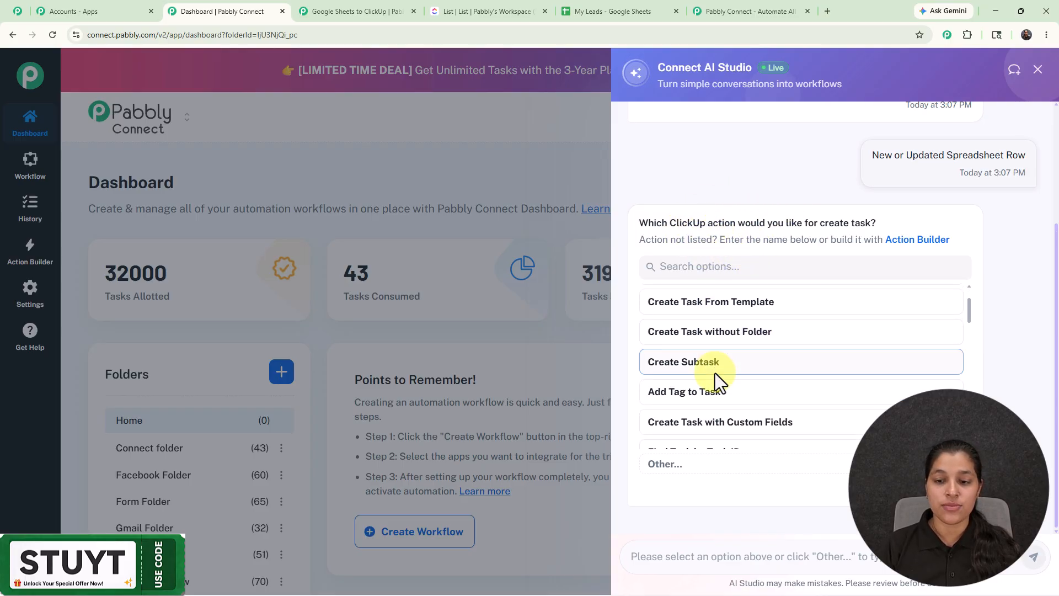
{"action": "left_click", "coordinate": [715, 422]}
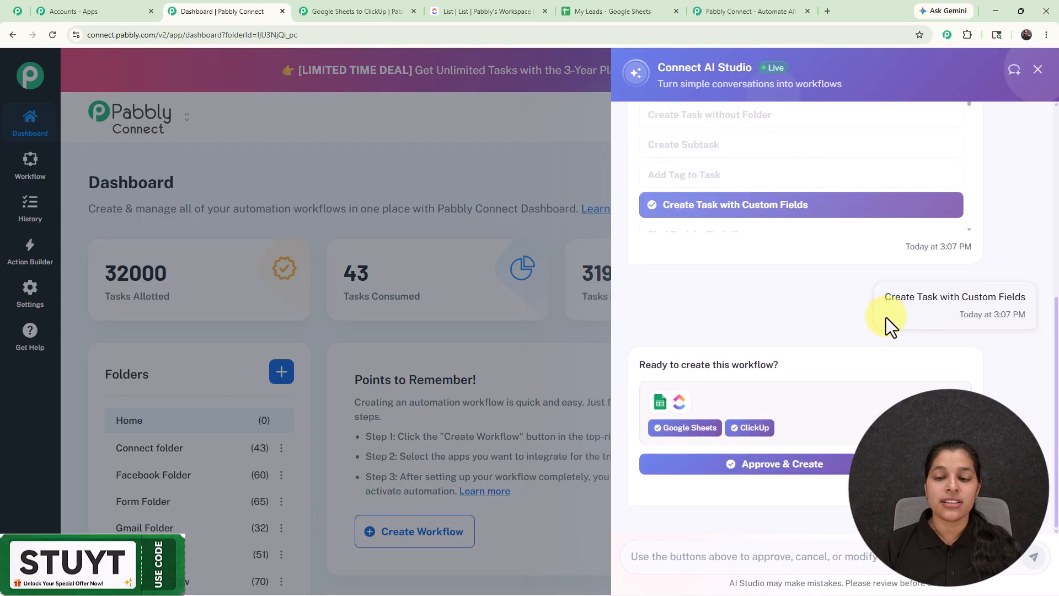
Approve and create the Google Sheets to ClickUp workflow, then open it
{"action": "left_click", "coordinate": [791, 466]}
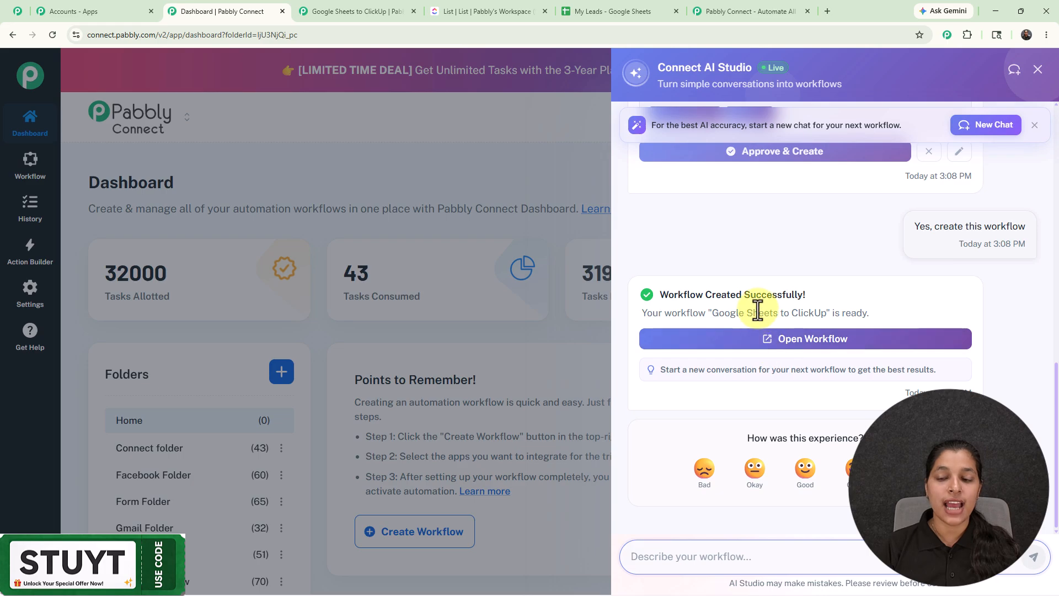
{"action": "left_click", "coordinate": [796, 340]}
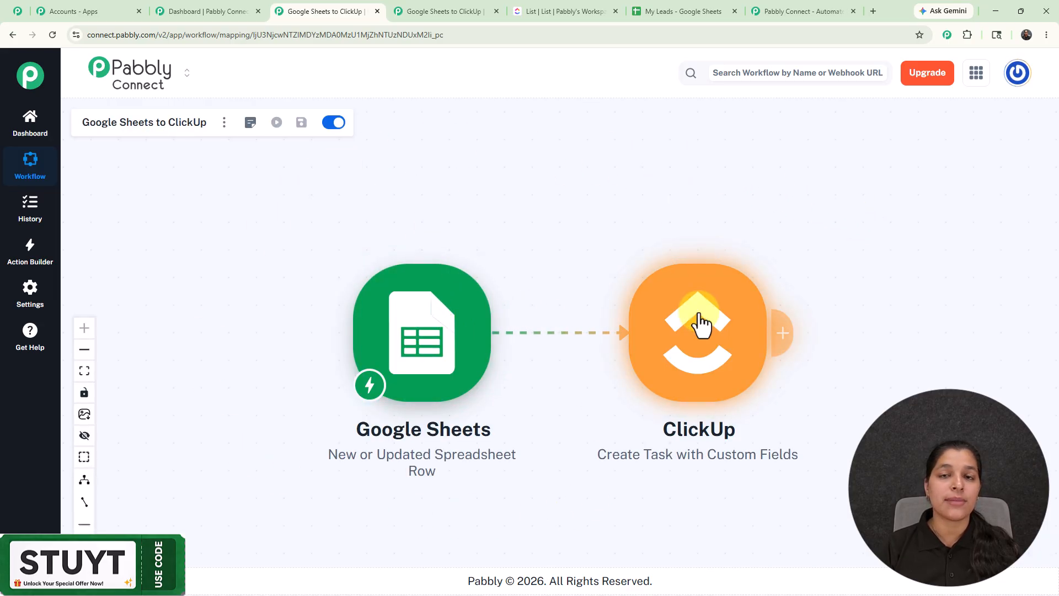
Open the Google Sheets trigger step and review its webhook URL and setup instructions
{"action": "left_click", "coordinate": [444, 320]}
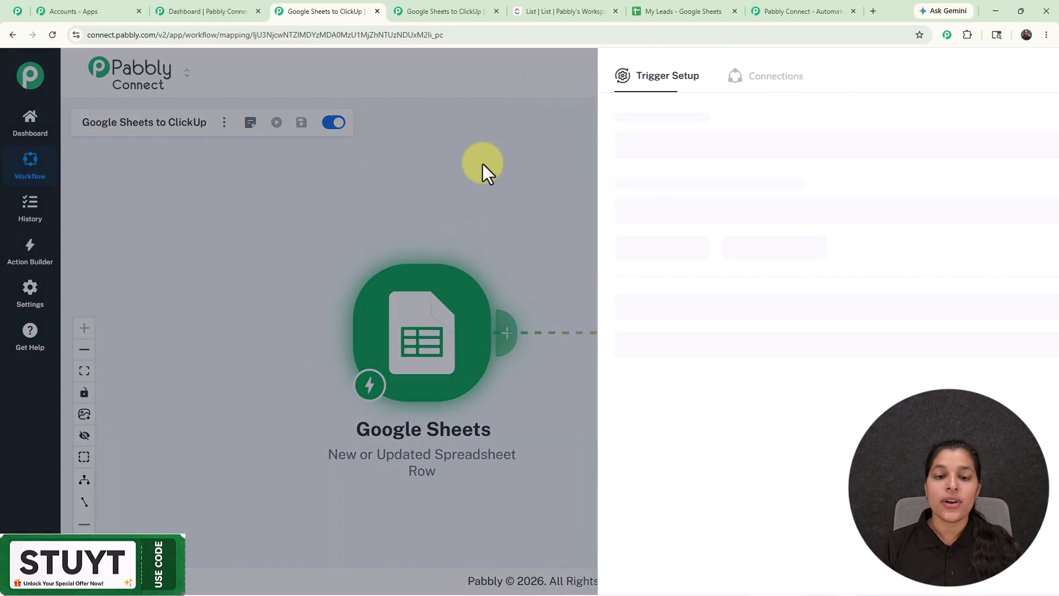
{"action": "scroll", "coordinate": [708, 302], "scroll_direction": "down", "scroll_amount": 4}
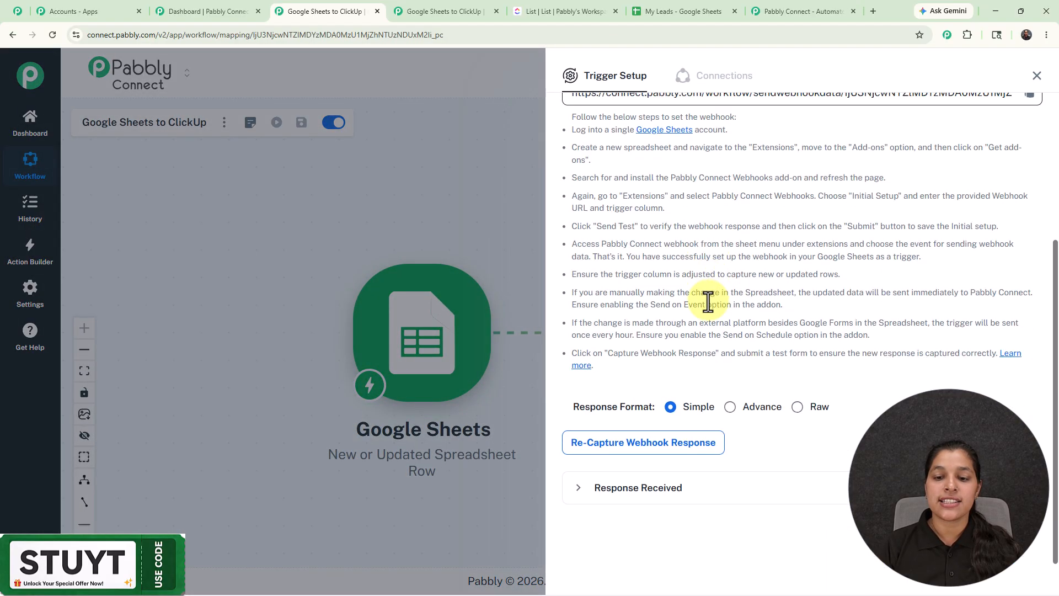
{"action": "scroll", "coordinate": [708, 302], "scroll_direction": "up", "scroll_amount": 1}
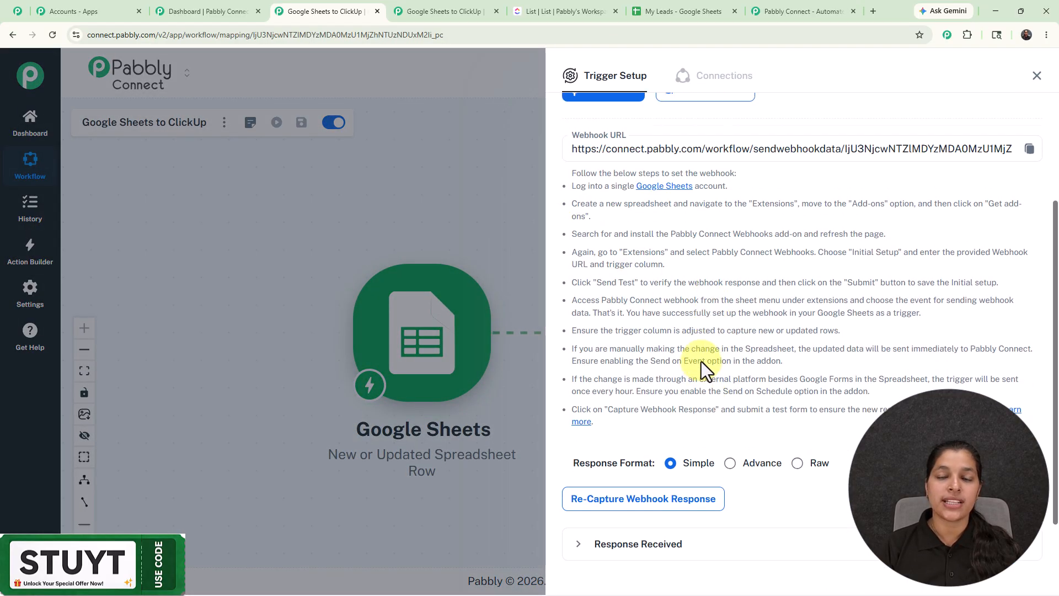
{"action": "scroll", "coordinate": [701, 361], "scroll_direction": "up", "scroll_amount": 2}
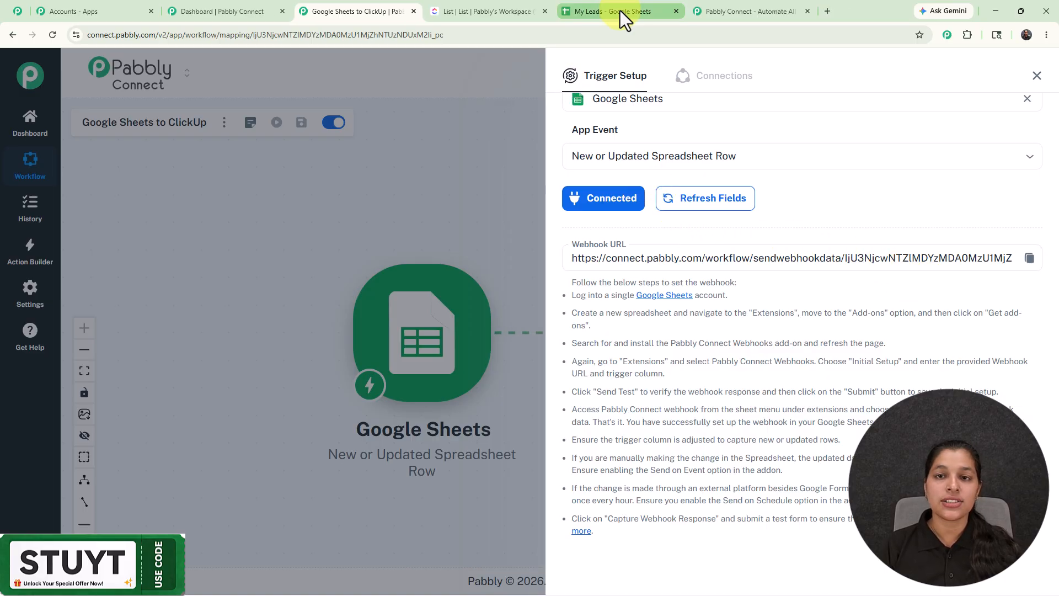
Search the Google Workspace Marketplace from the sheet for the Pabbly Connect Webhooks add-on, then close the marketplace
{"action": "left_click", "coordinate": [620, 11]}
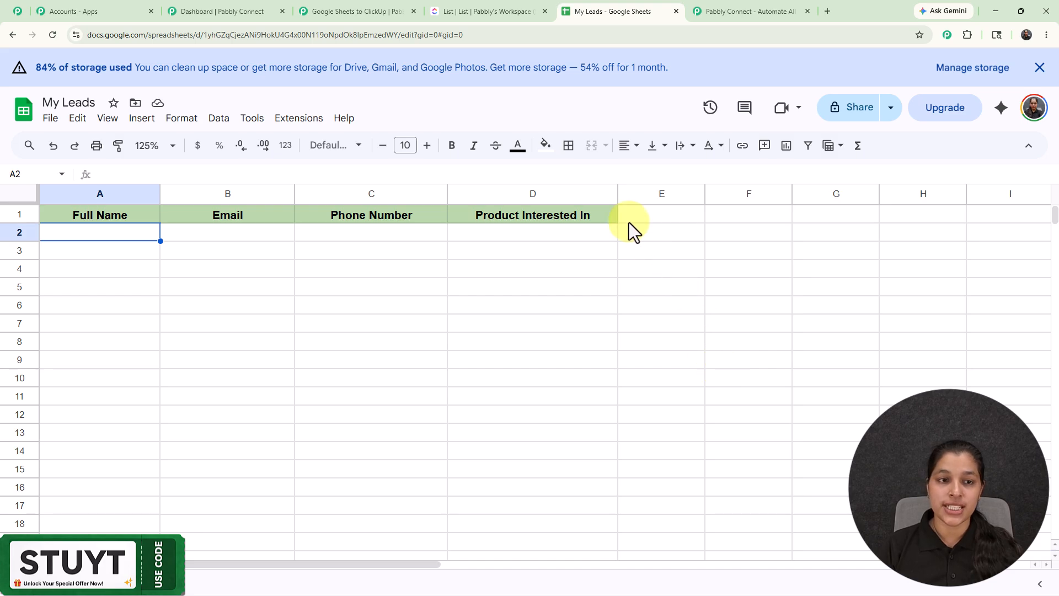
{"action": "left_click", "coordinate": [307, 120]}
{"action": "mouse_move", "coordinate": [314, 144]}
{"action": "left_click", "coordinate": [546, 145]}
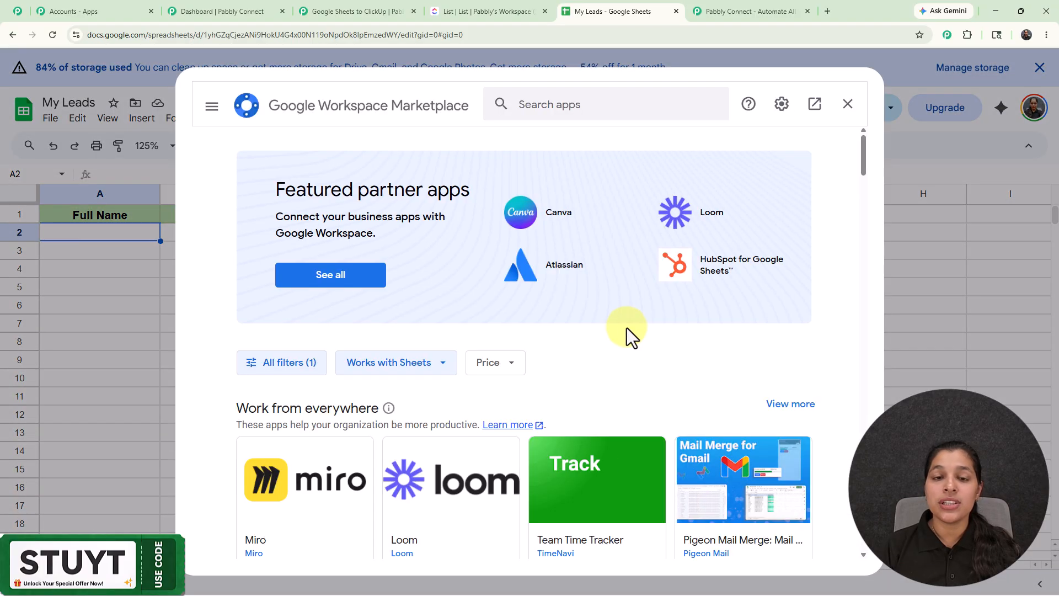
{"action": "left_click", "coordinate": [592, 99]}
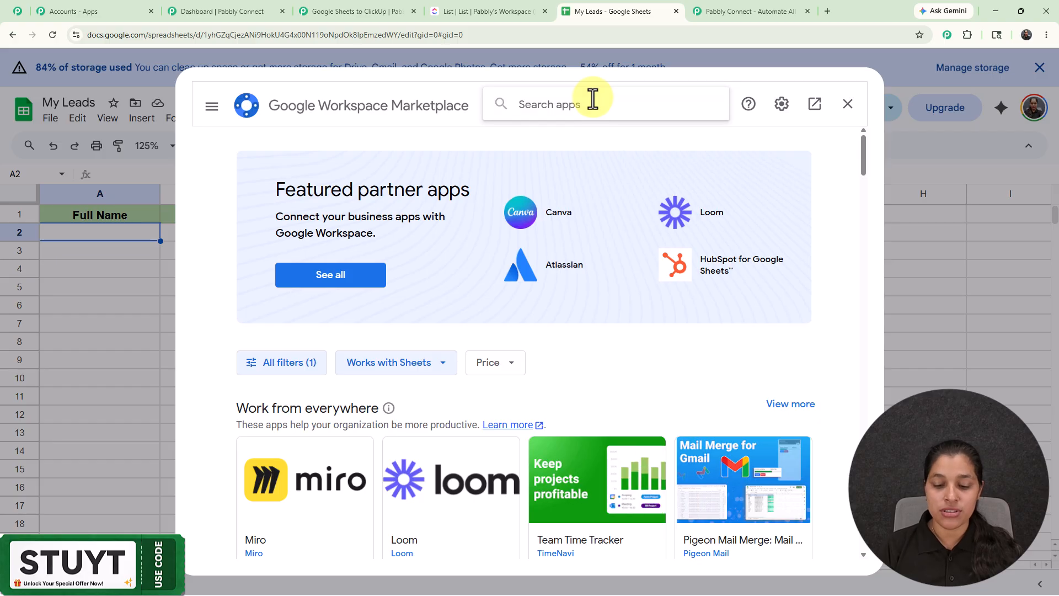
{"action": "type", "text": "pabb"}
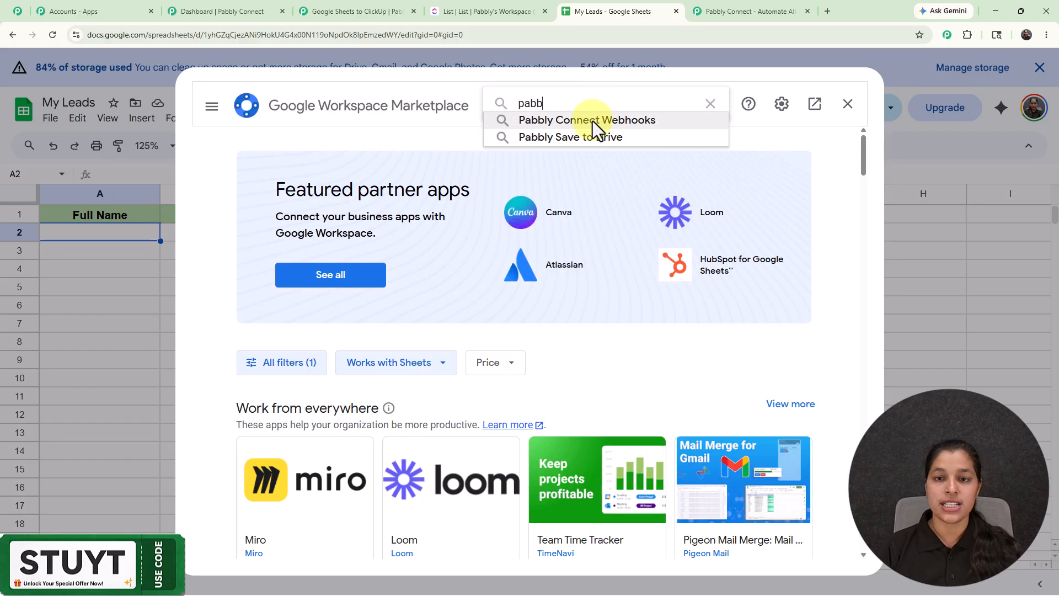
{"action": "left_click", "coordinate": [592, 120]}
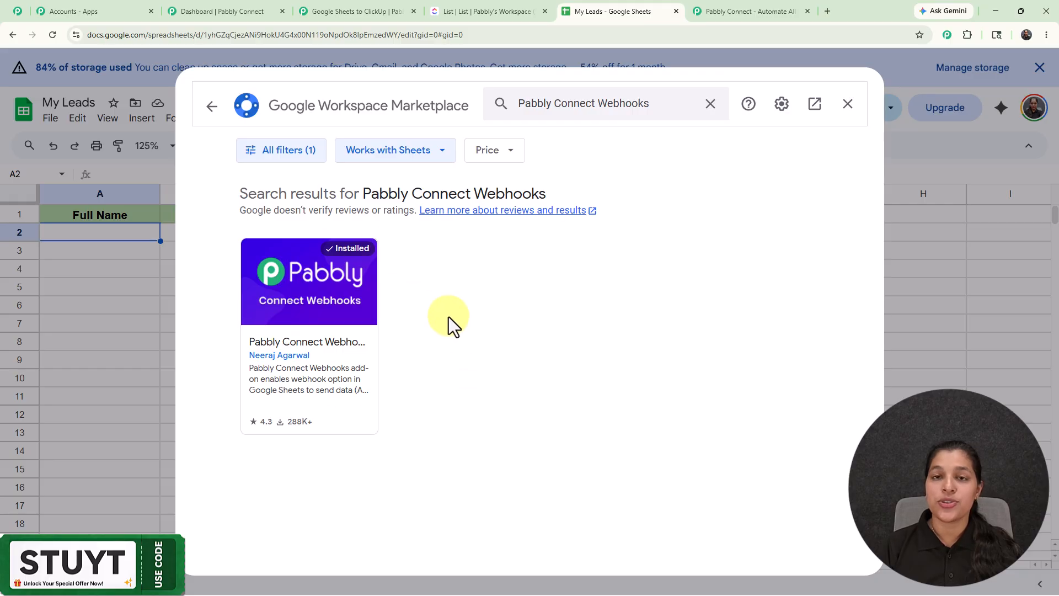
{"action": "left_click", "coordinate": [847, 105]}
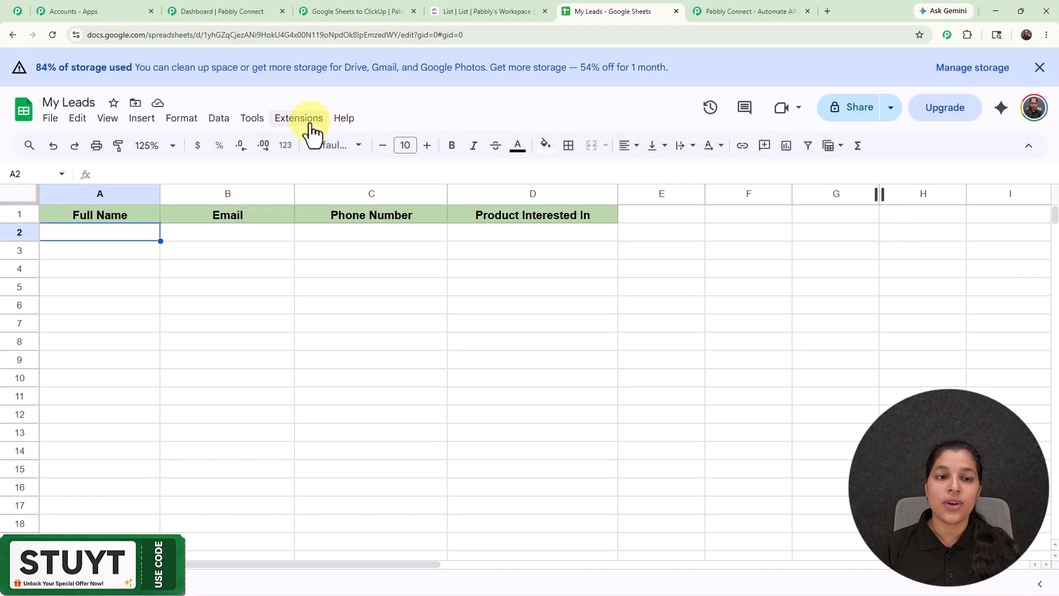
Open the Pabbly Connect Webhooks Initial Setup and paste the workflow's webhook URL into it
{"action": "left_click", "coordinate": [309, 122]}
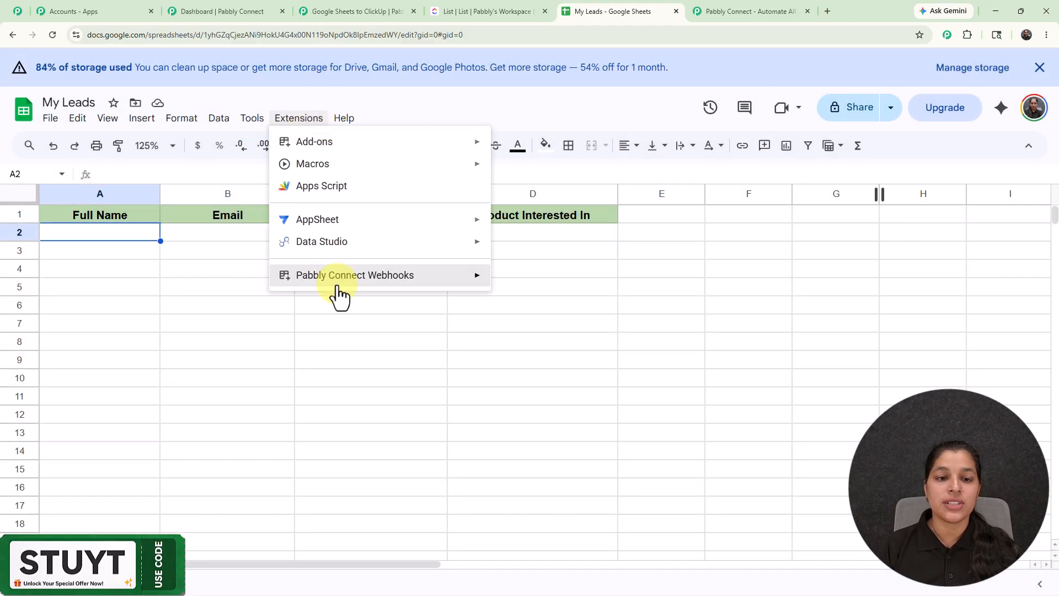
{"action": "mouse_move", "coordinate": [350, 291]}
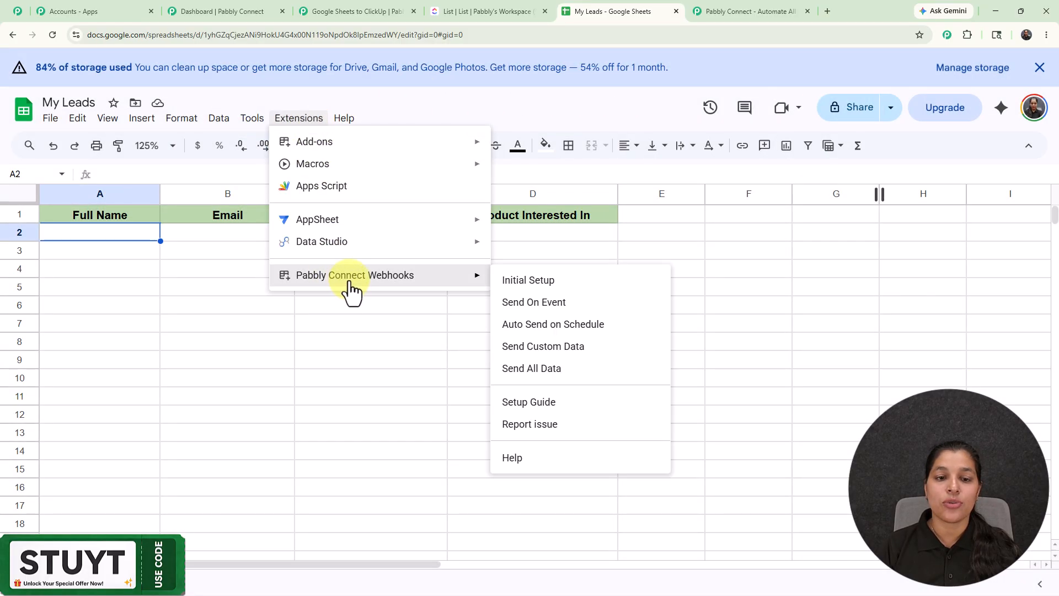
{"action": "left_click", "coordinate": [523, 281]}
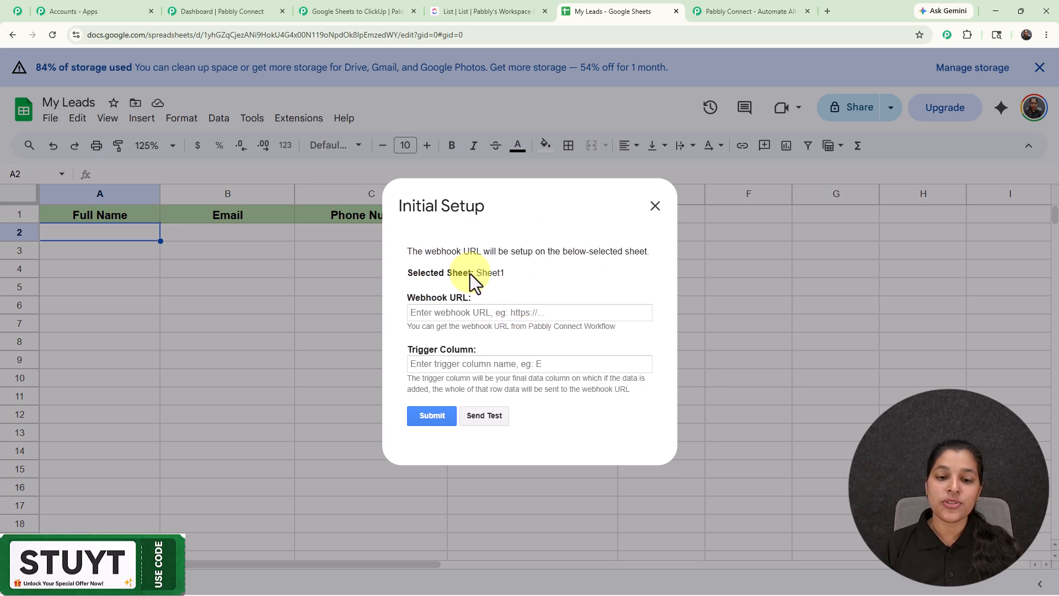
{"action": "left_click", "coordinate": [456, 312]}
{"action": "key", "text": "ctrl+v"}
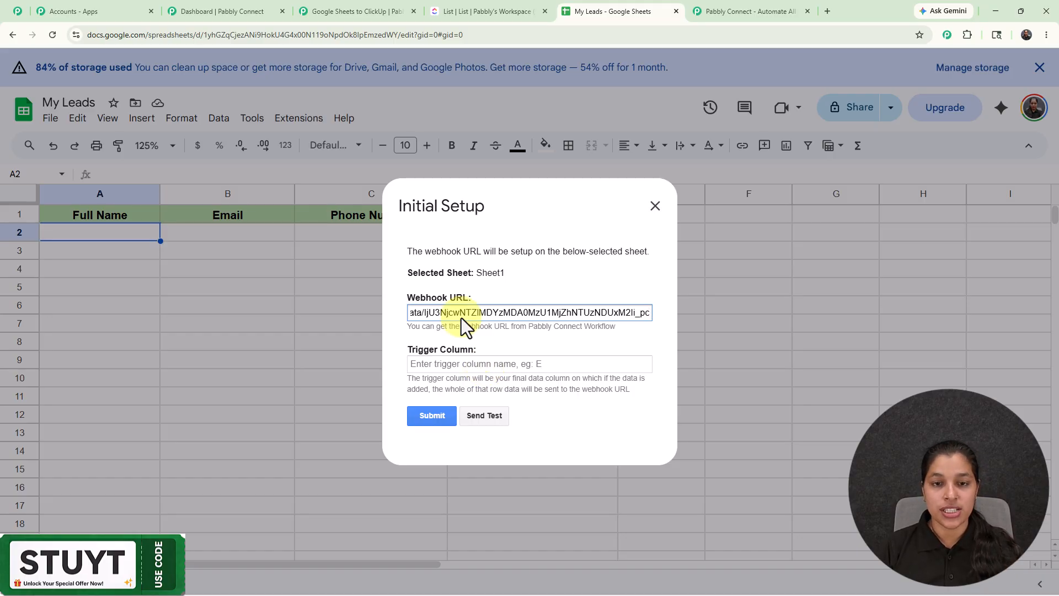
{"action": "left_click", "coordinate": [504, 367]}
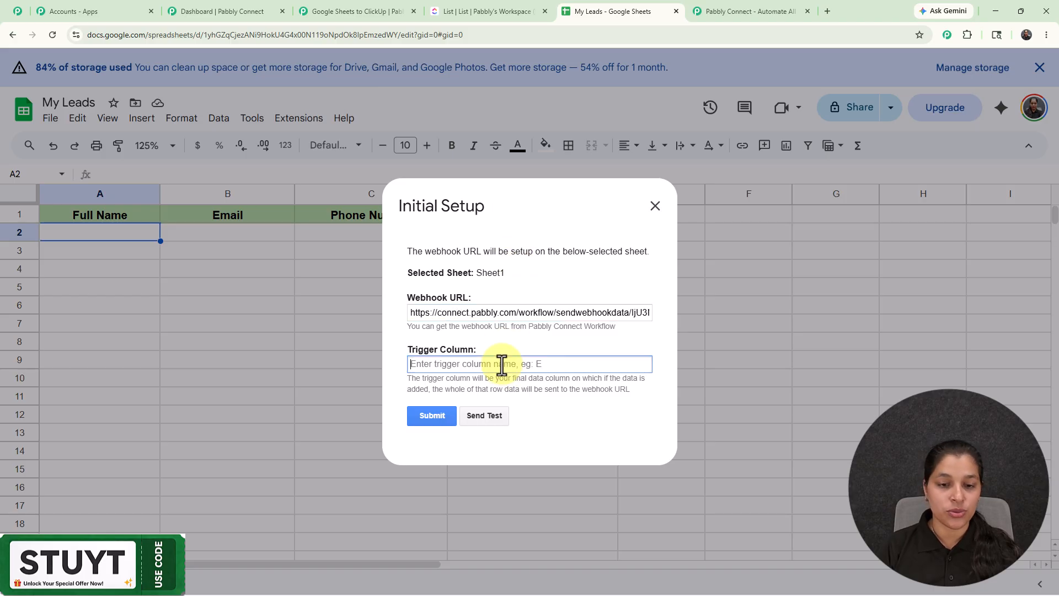
Set the trigger column to D and submit the initial setup
{"action": "type", "text": "D"}
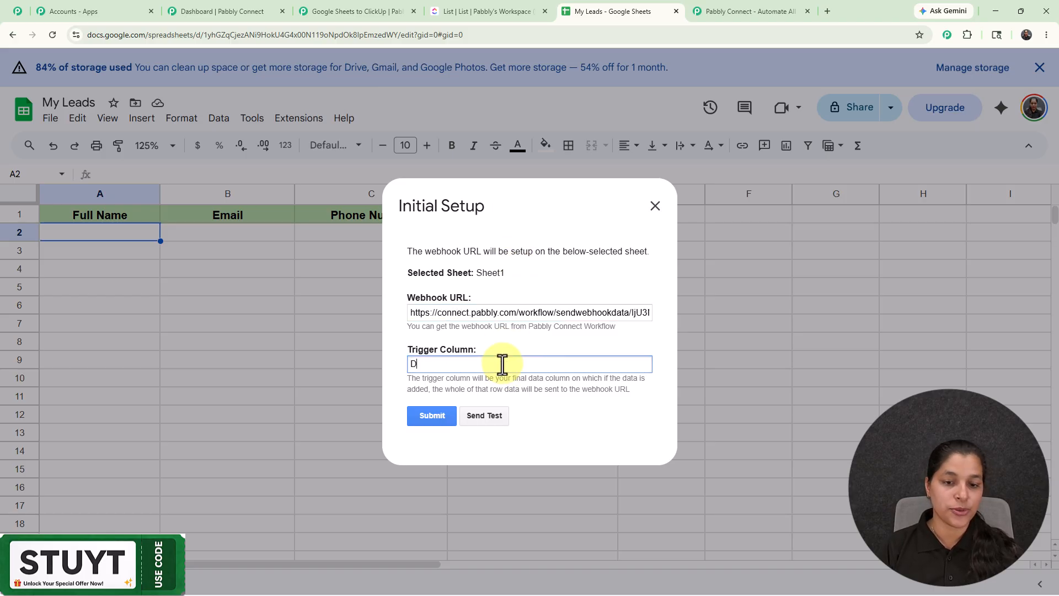
{"action": "left_click", "coordinate": [440, 422]}
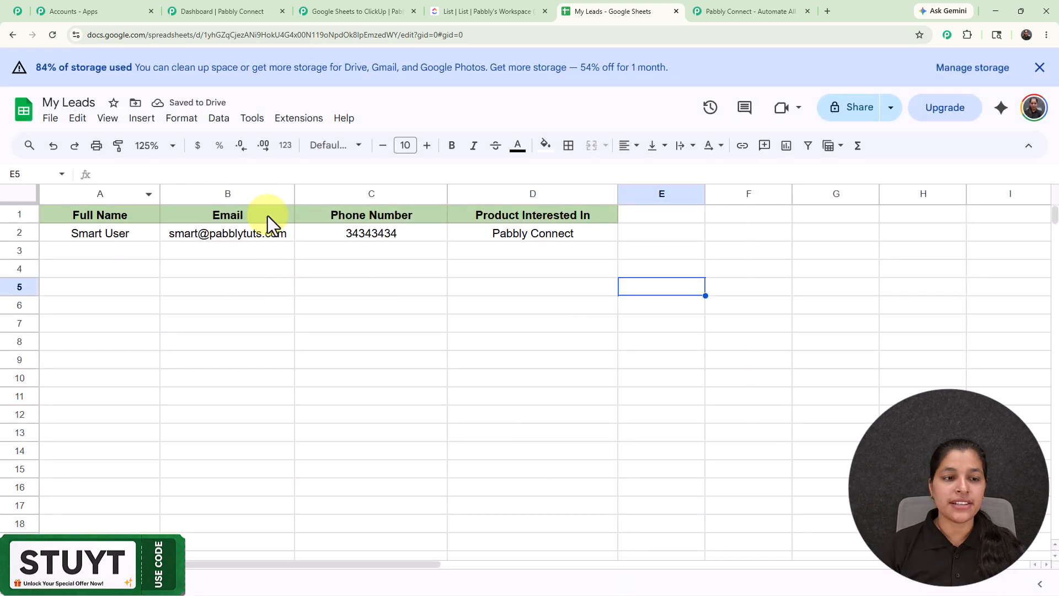
Reopen the Pabbly Connect Webhooks Initial Setup and send test data to the webhook
{"action": "left_click", "coordinate": [298, 118]}
{"action": "mouse_move", "coordinate": [366, 292]}
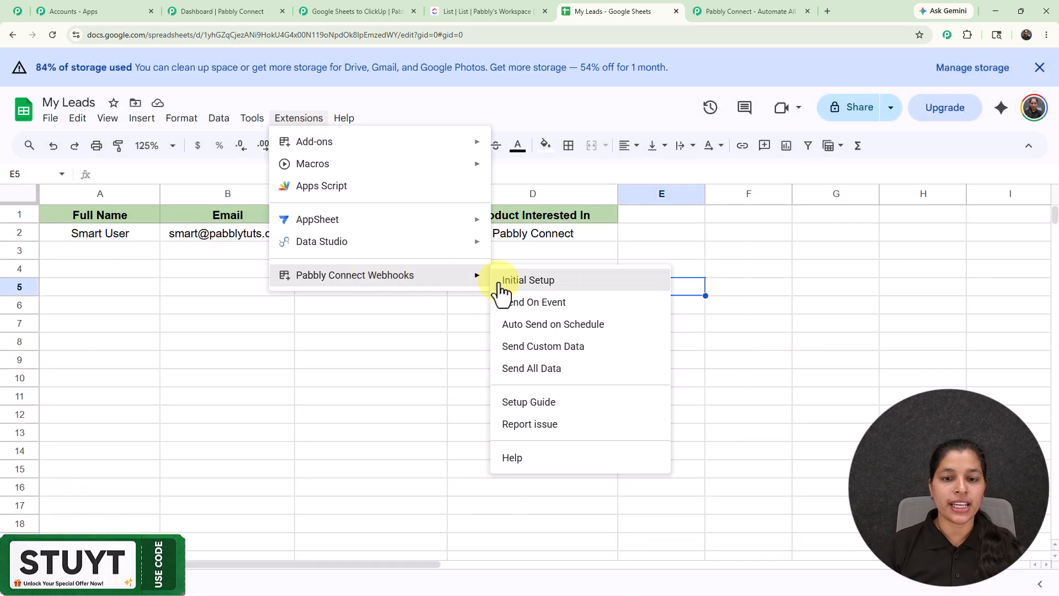
{"action": "left_click", "coordinate": [537, 285]}
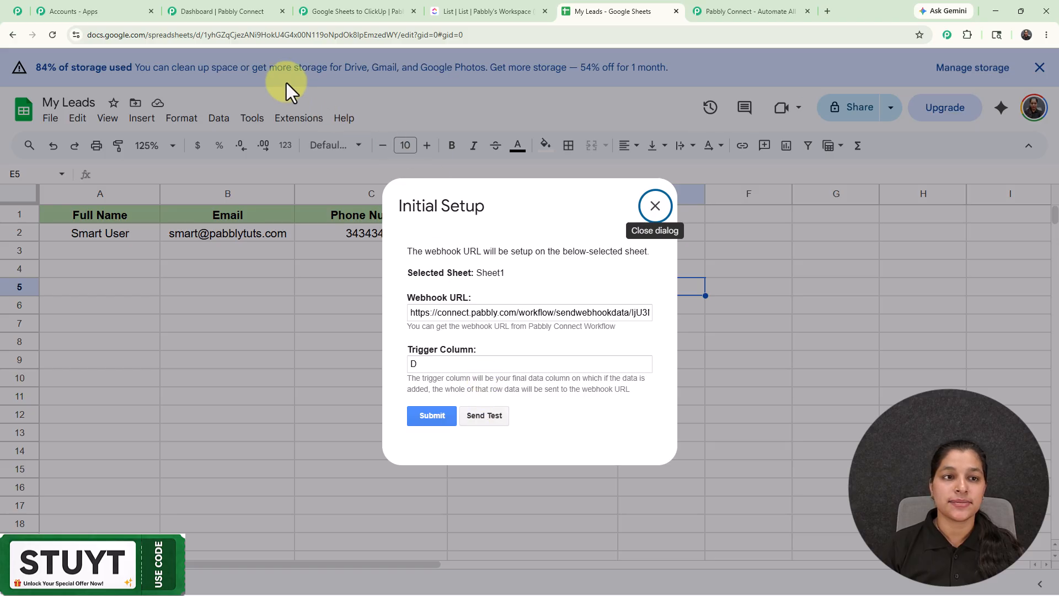
{"action": "left_click", "coordinate": [490, 418]}
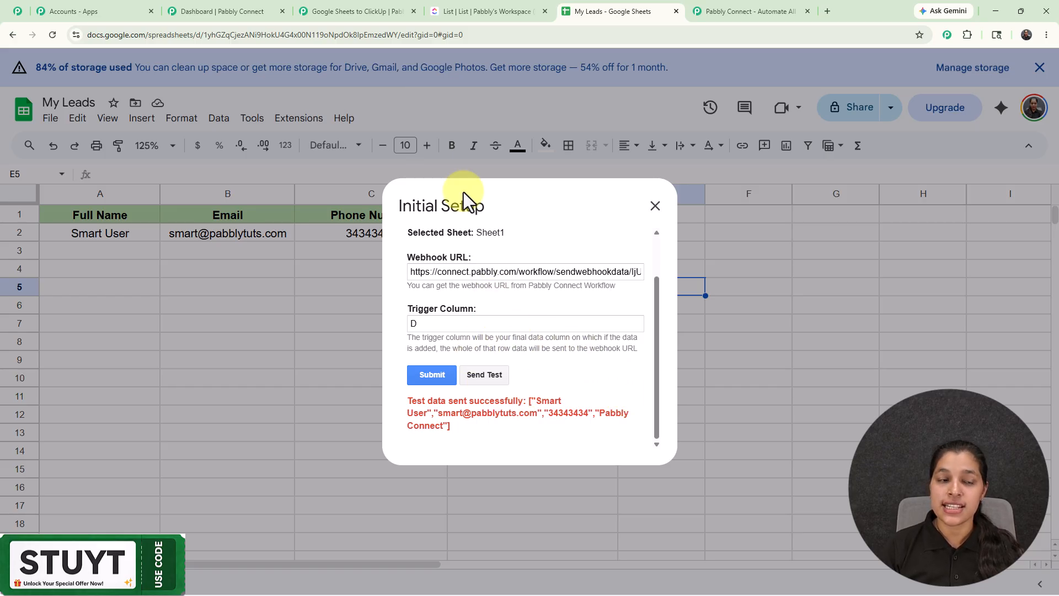
Review the webhook response captured in the Google Sheets trigger step
{"action": "left_click", "coordinate": [353, 10]}
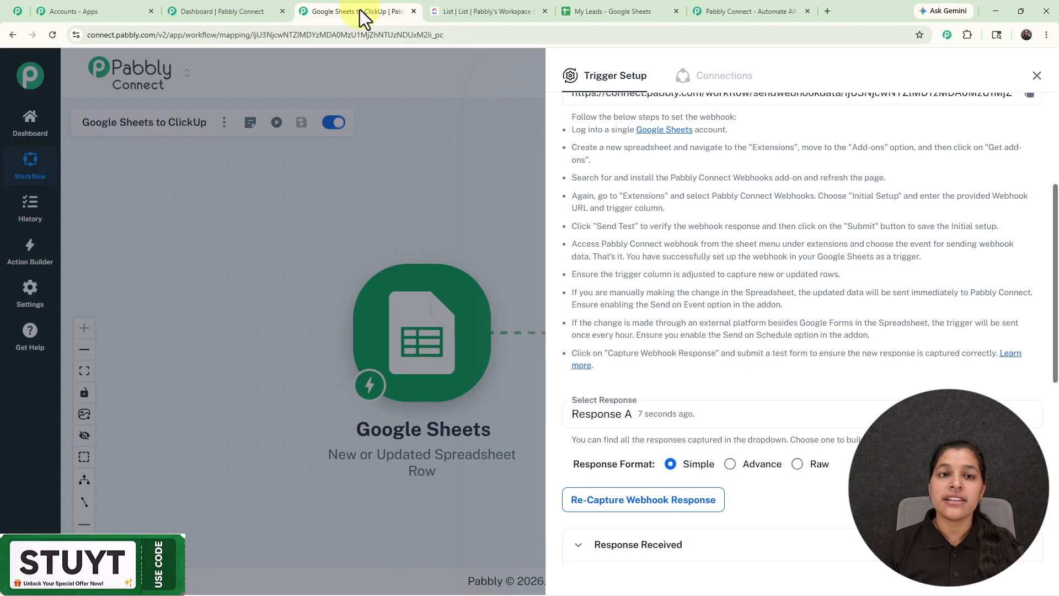
{"action": "scroll", "coordinate": [709, 308], "scroll_direction": "down", "scroll_amount": 1}
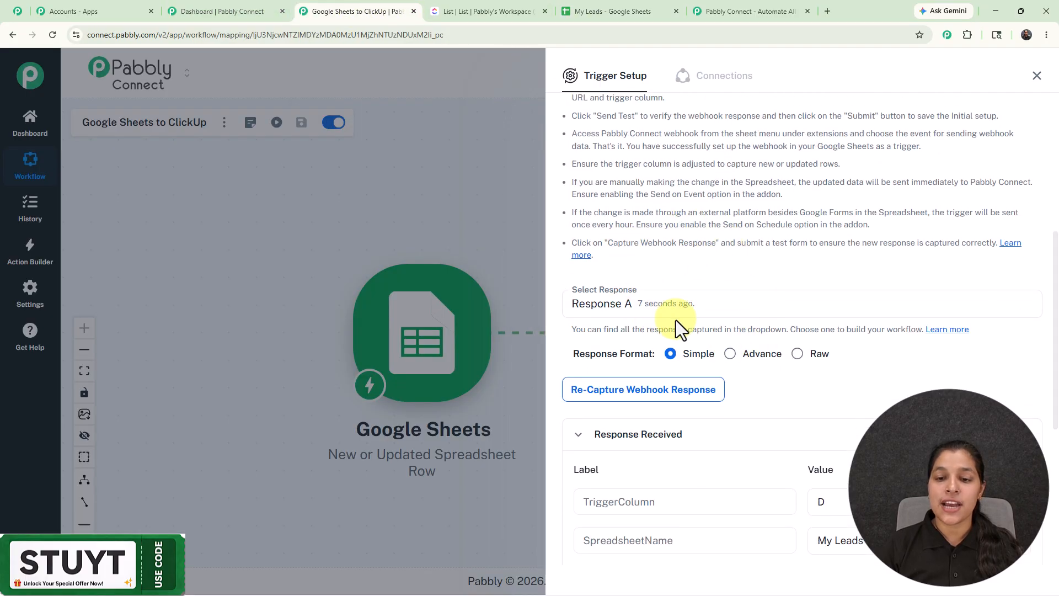
{"action": "scroll", "coordinate": [599, 260], "scroll_direction": "down", "scroll_amount": 4}
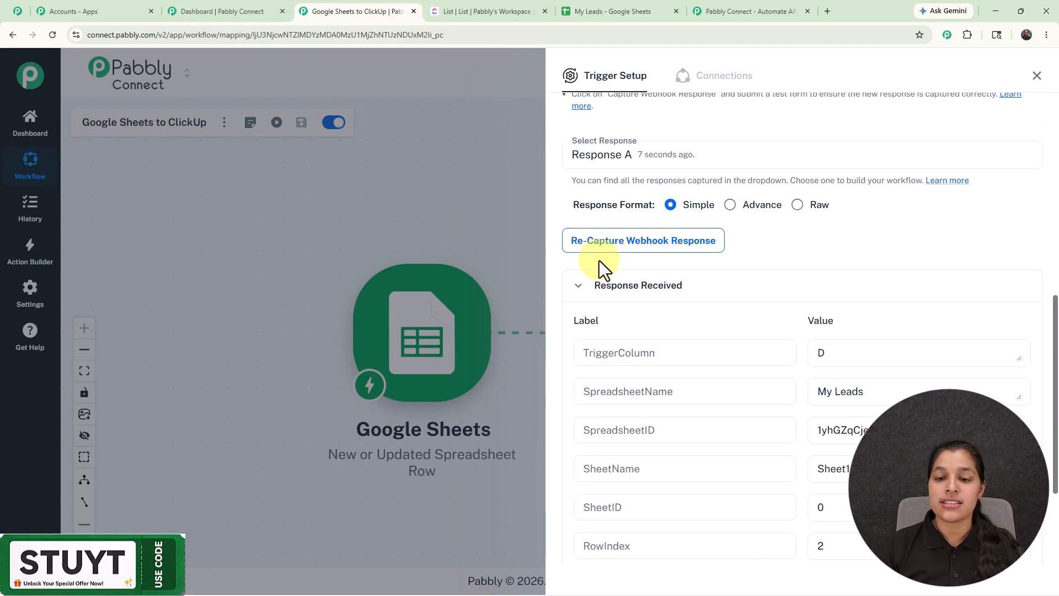
{"action": "scroll", "coordinate": [698, 422], "scroll_direction": "down", "scroll_amount": 1}
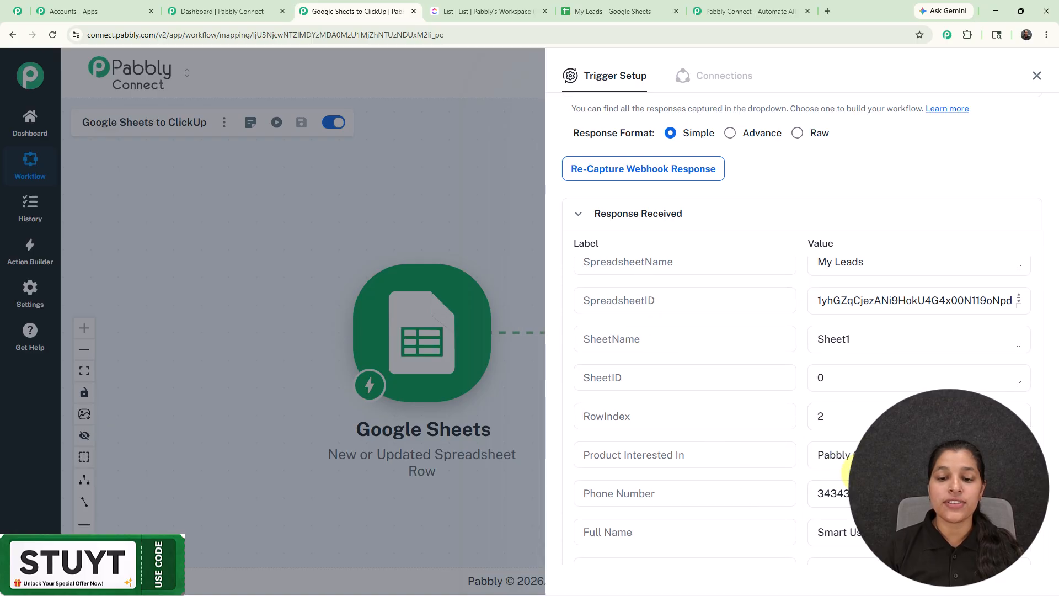
{"action": "left_click", "coordinate": [855, 458]}
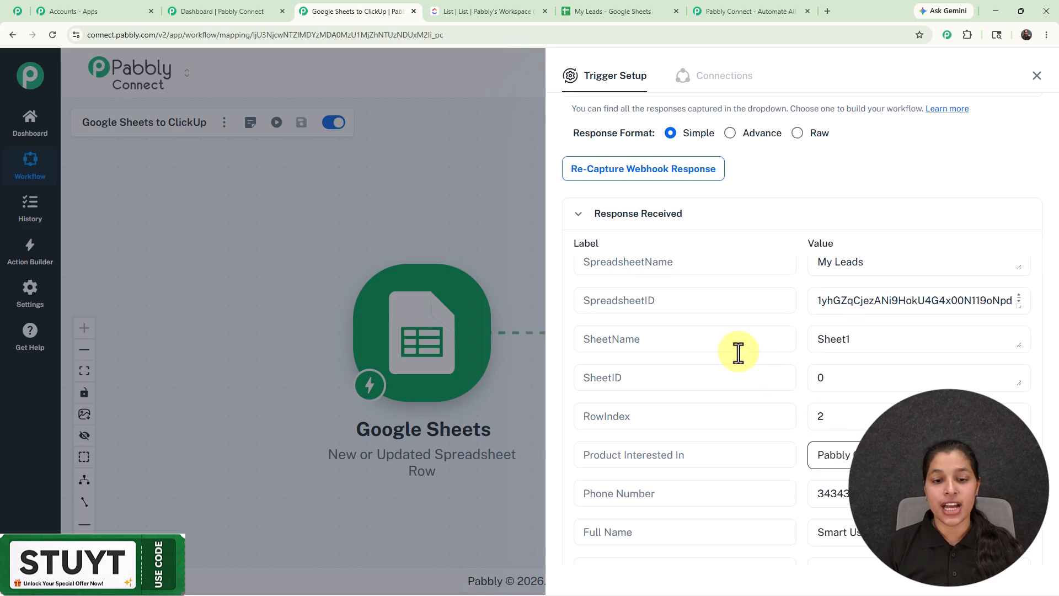
{"action": "scroll", "coordinate": [765, 366], "scroll_direction": "down", "scroll_amount": 2}
{"action": "left_click", "coordinate": [761, 343]}
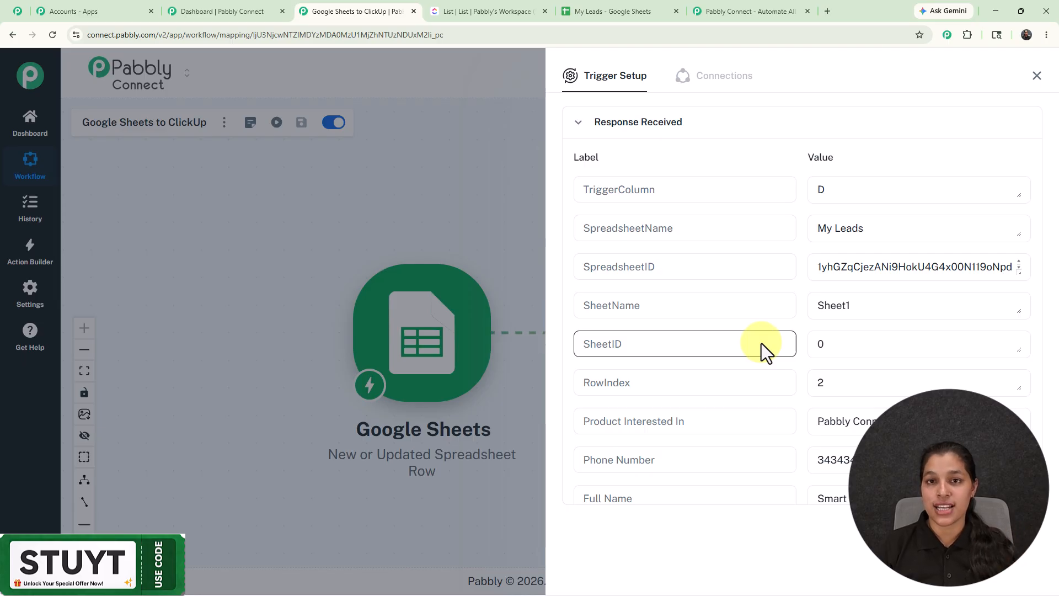
{"action": "scroll", "coordinate": [761, 343], "scroll_direction": "down", "scroll_amount": 1}
Close the setup dialog and enable Send On Event in the Pabbly Connect Webhooks add-on
{"action": "left_click", "coordinate": [606, 7]}
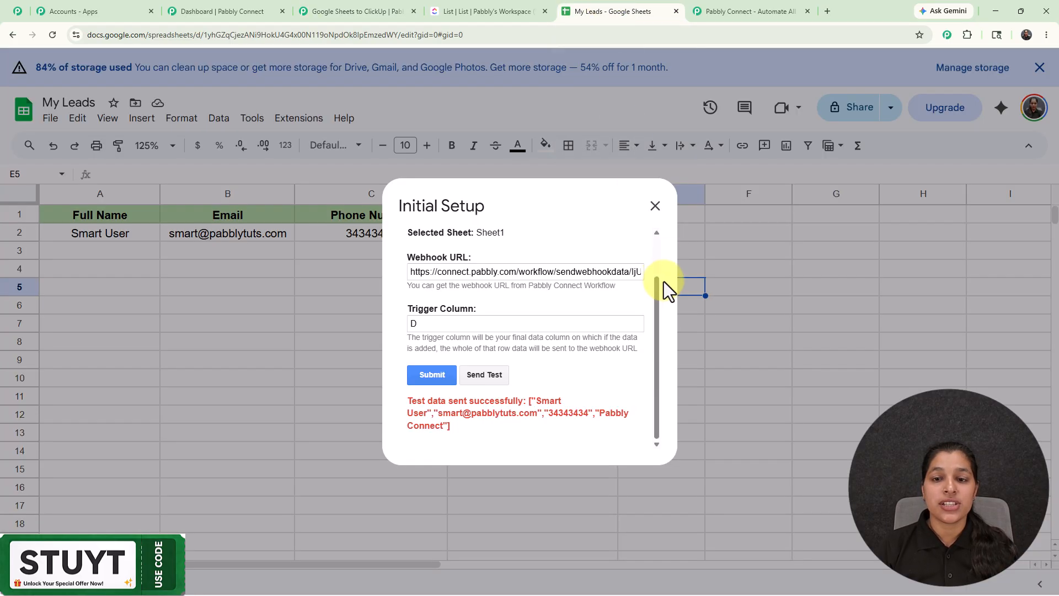
{"action": "left_click", "coordinate": [651, 206]}
{"action": "left_click", "coordinate": [309, 121]}
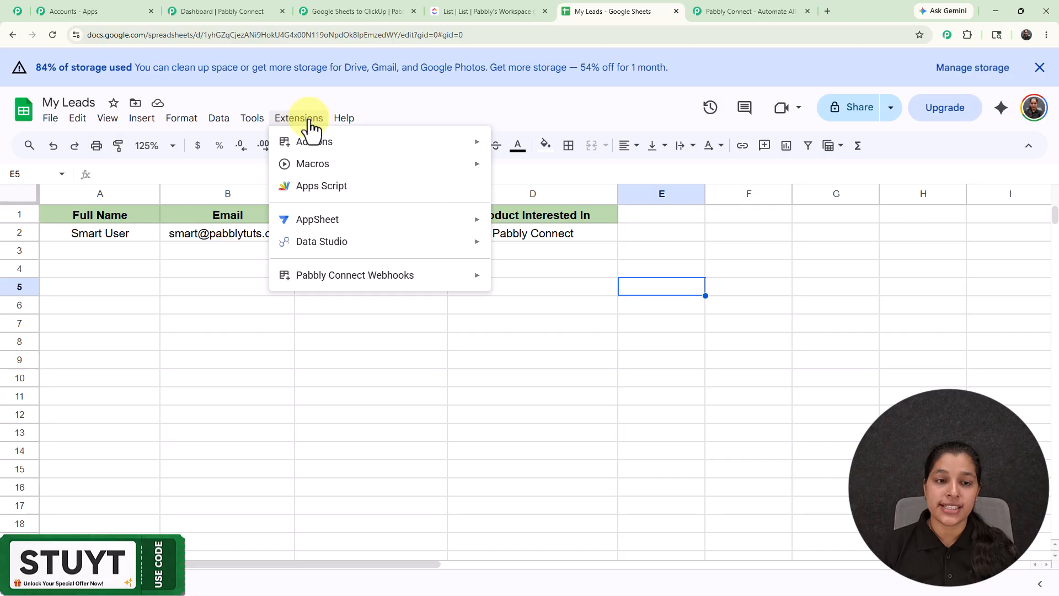
{"action": "mouse_move", "coordinate": [317, 283]}
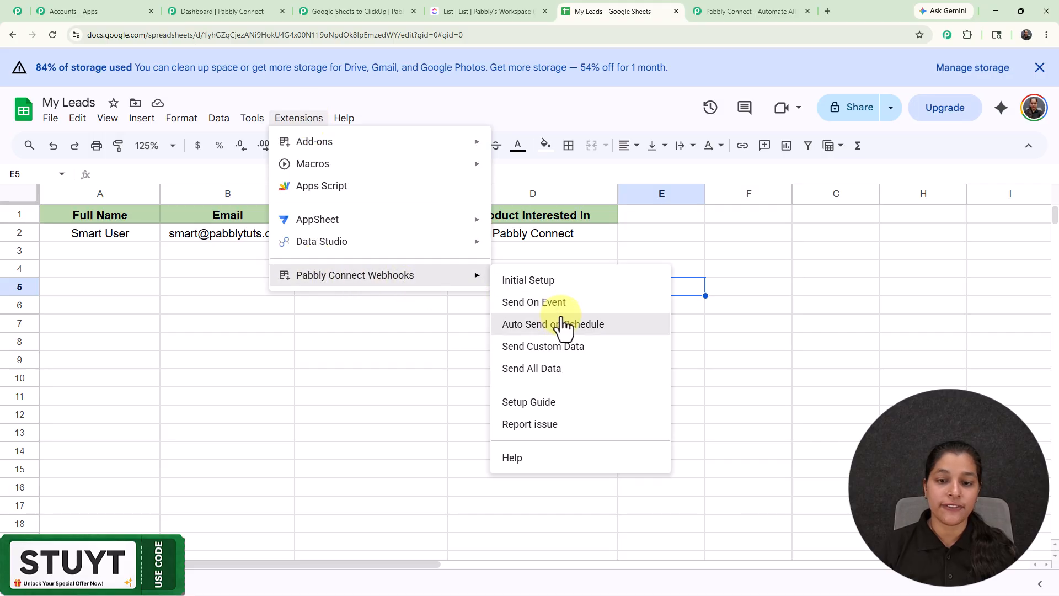
{"action": "left_click", "coordinate": [546, 304]}
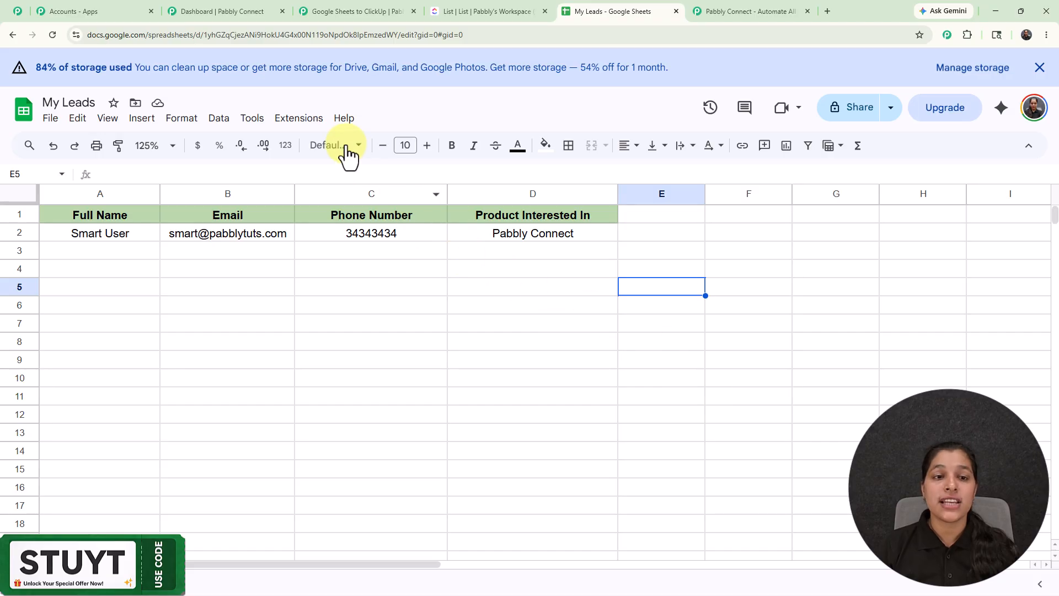
{"action": "left_click", "coordinate": [299, 119]}
{"action": "mouse_move", "coordinate": [331, 278]}
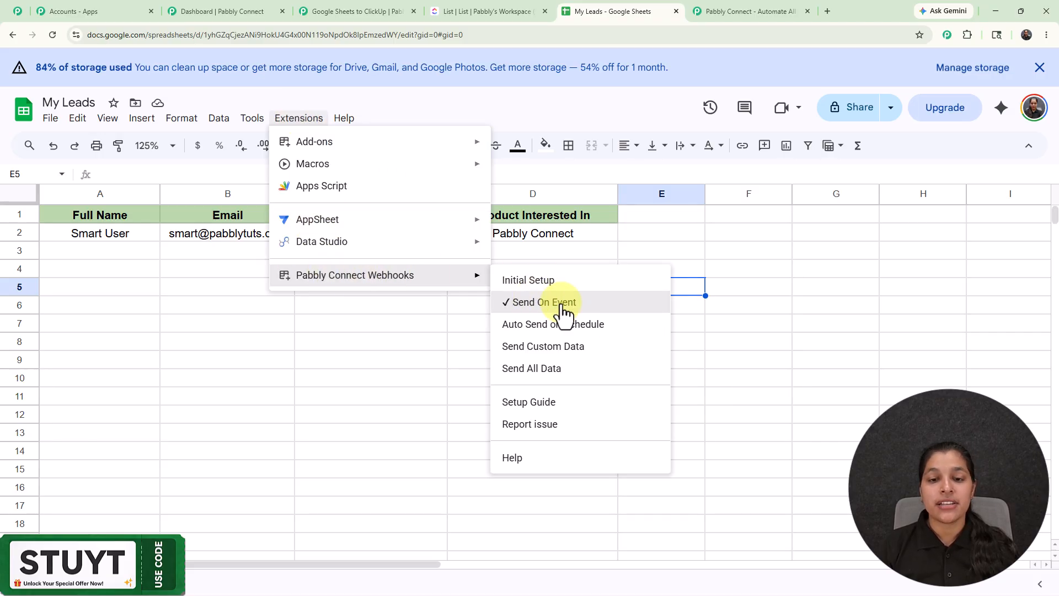
Close the trigger panel, open the ClickUp action step, and start adding a new ClickUp connection
{"action": "left_click", "coordinate": [346, 10]}
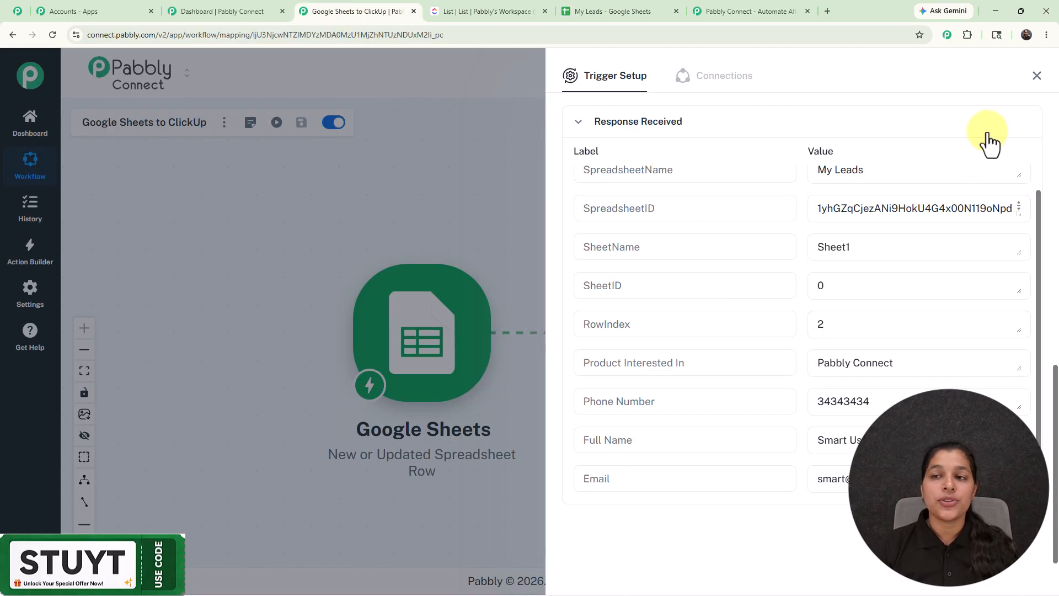
{"action": "left_click", "coordinate": [1036, 78]}
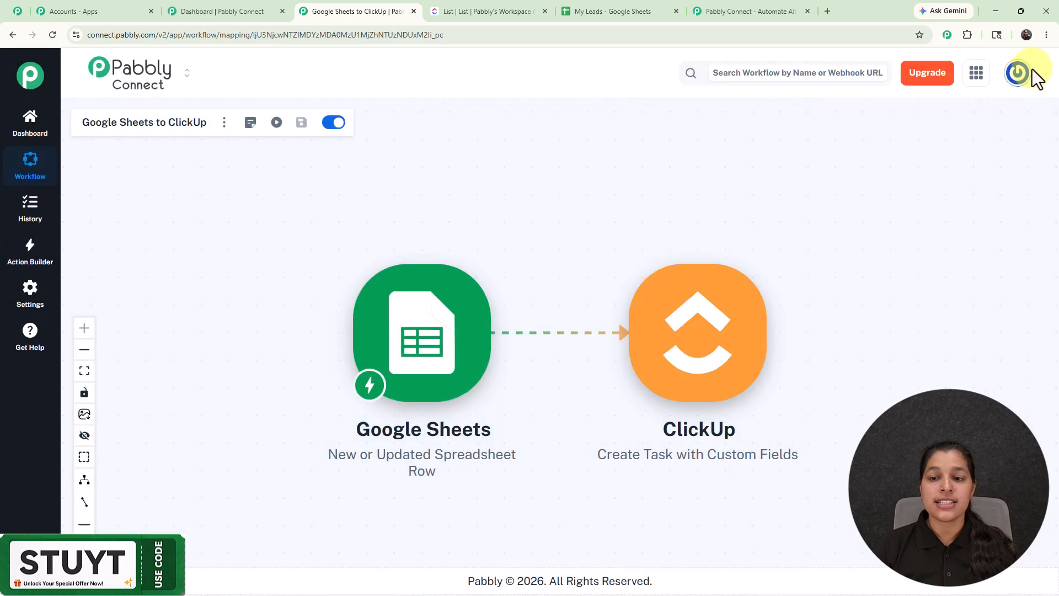
{"action": "left_click", "coordinate": [693, 366]}
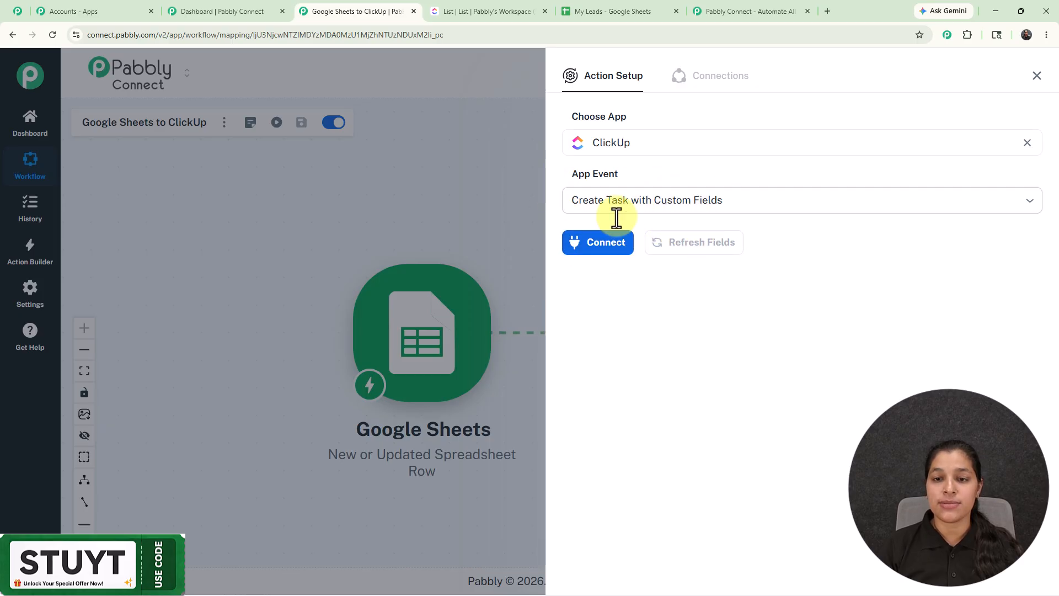
{"action": "left_click", "coordinate": [615, 251]}
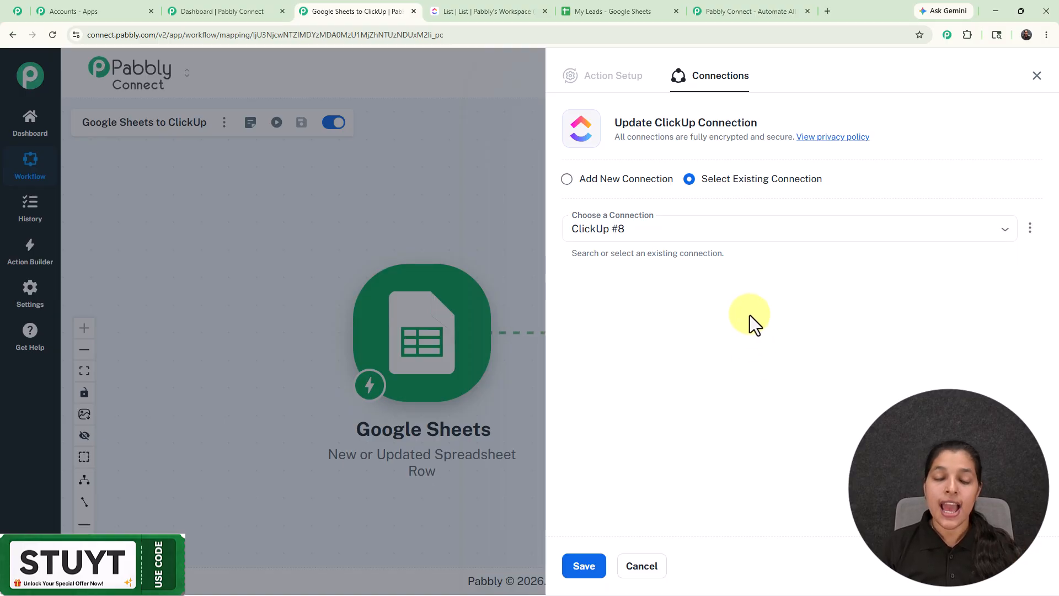
{"action": "left_click", "coordinate": [566, 179]}
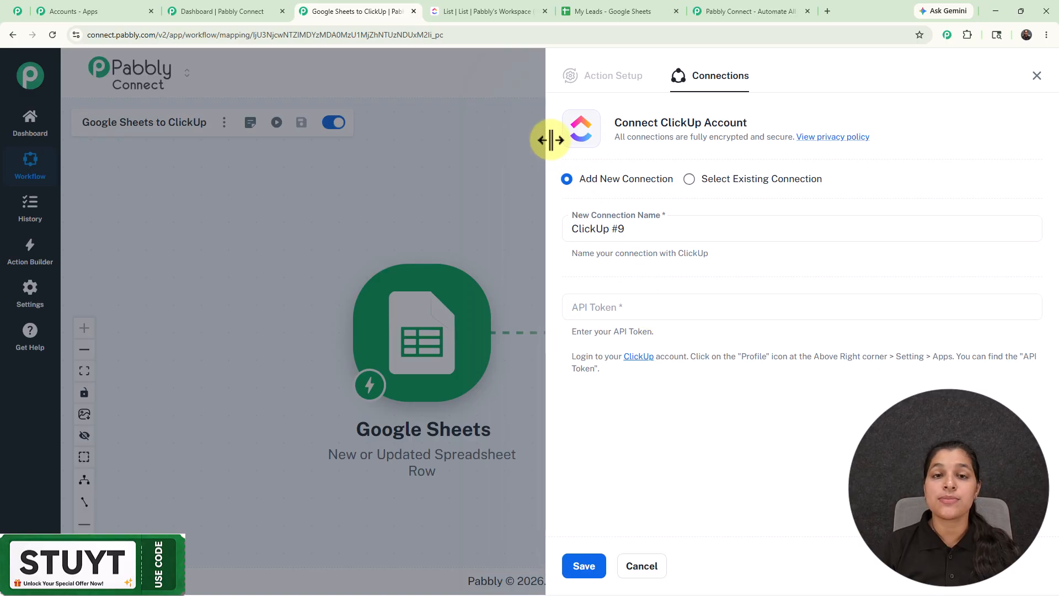
Regenerate and copy the API token from ClickUp's ClickUp API settings
{"action": "left_click", "coordinate": [486, 12]}
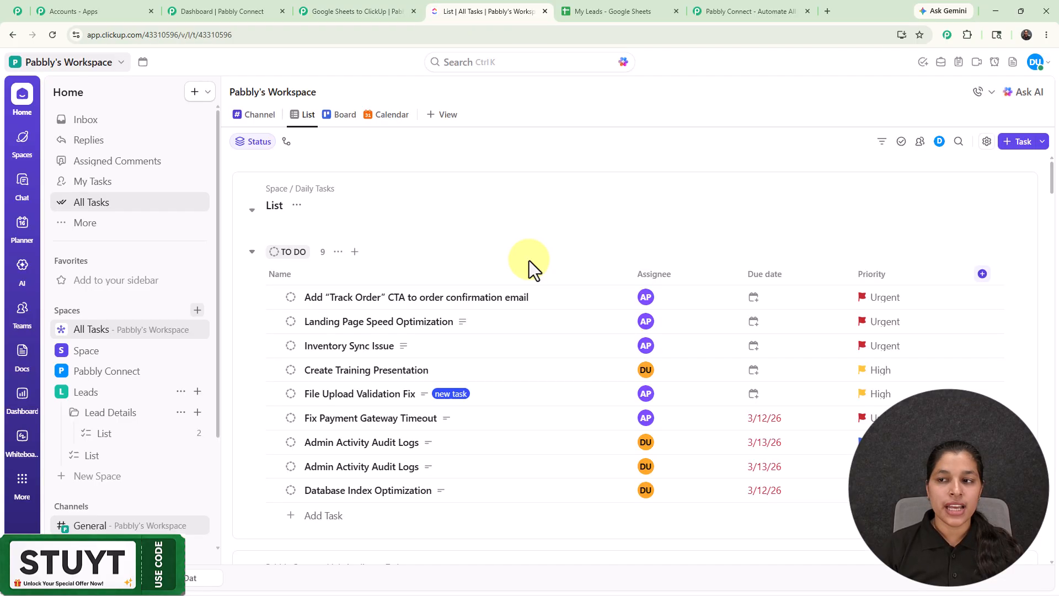
{"action": "left_click", "coordinate": [1036, 65]}
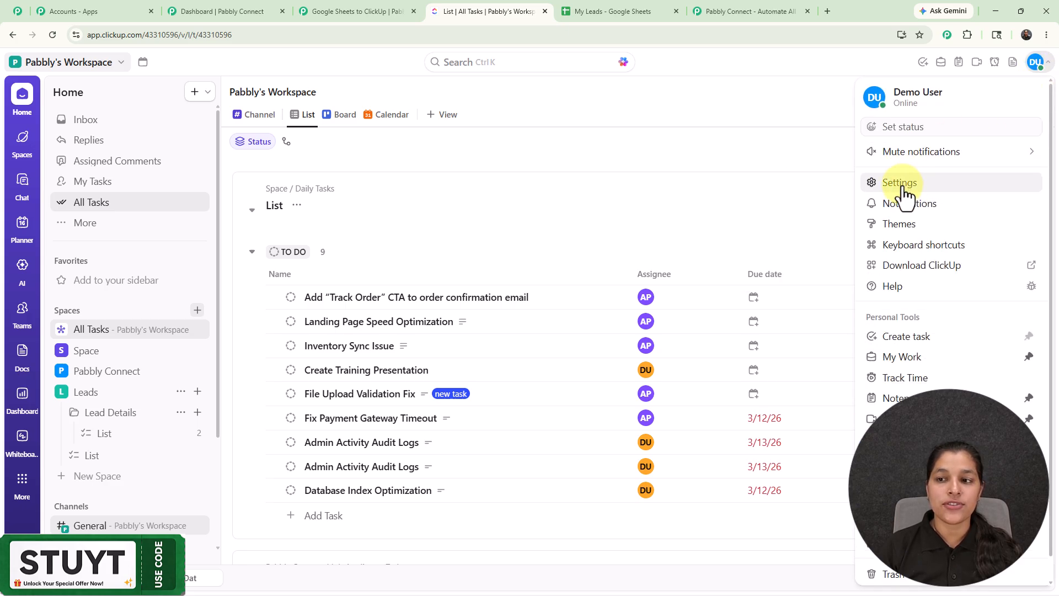
{"action": "left_click", "coordinate": [900, 186]}
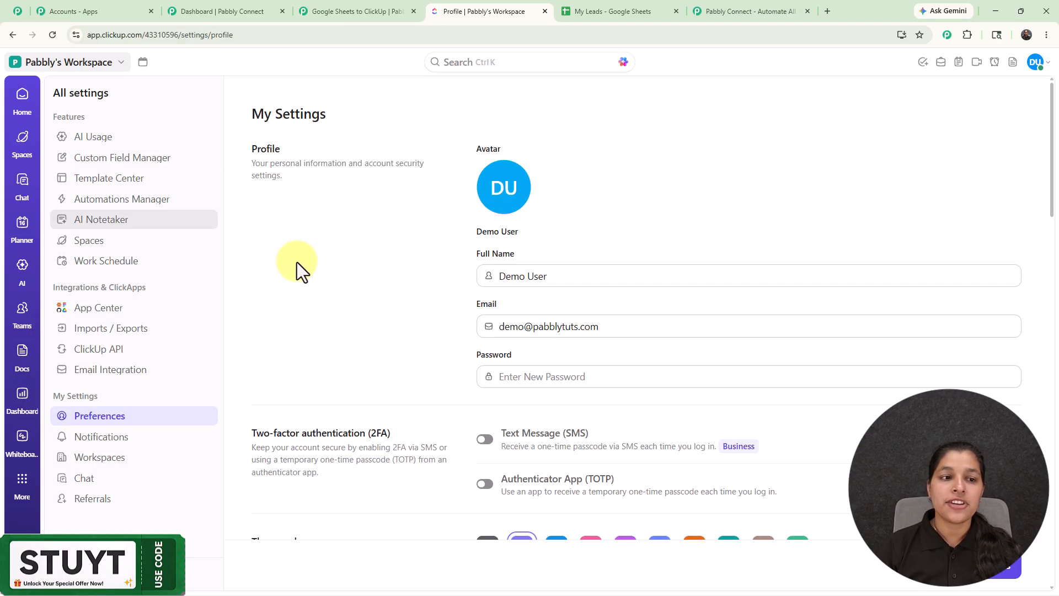
{"action": "left_click", "coordinate": [121, 353]}
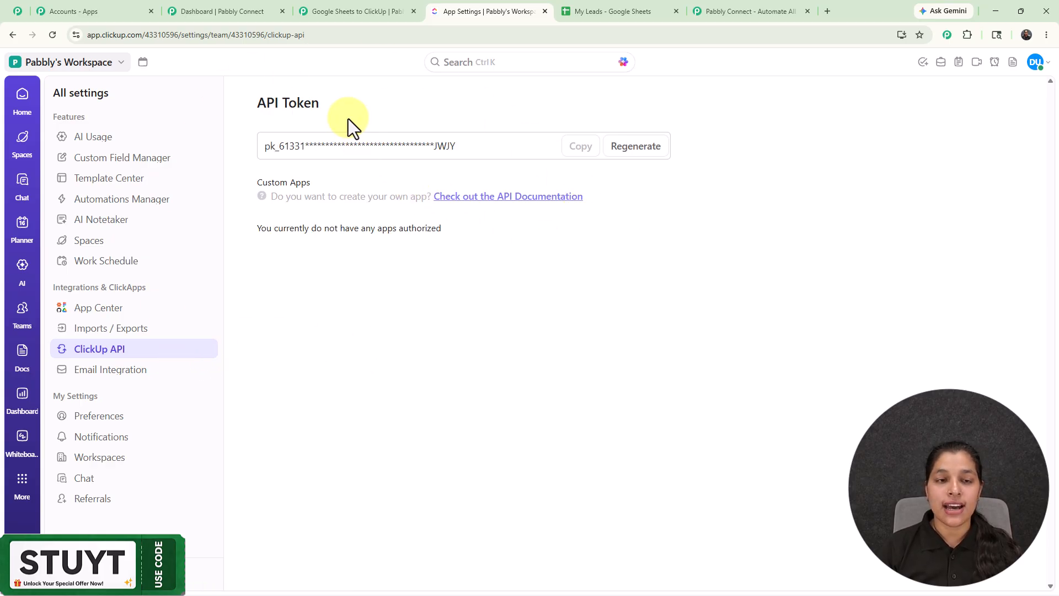
{"action": "left_click", "coordinate": [640, 150]}
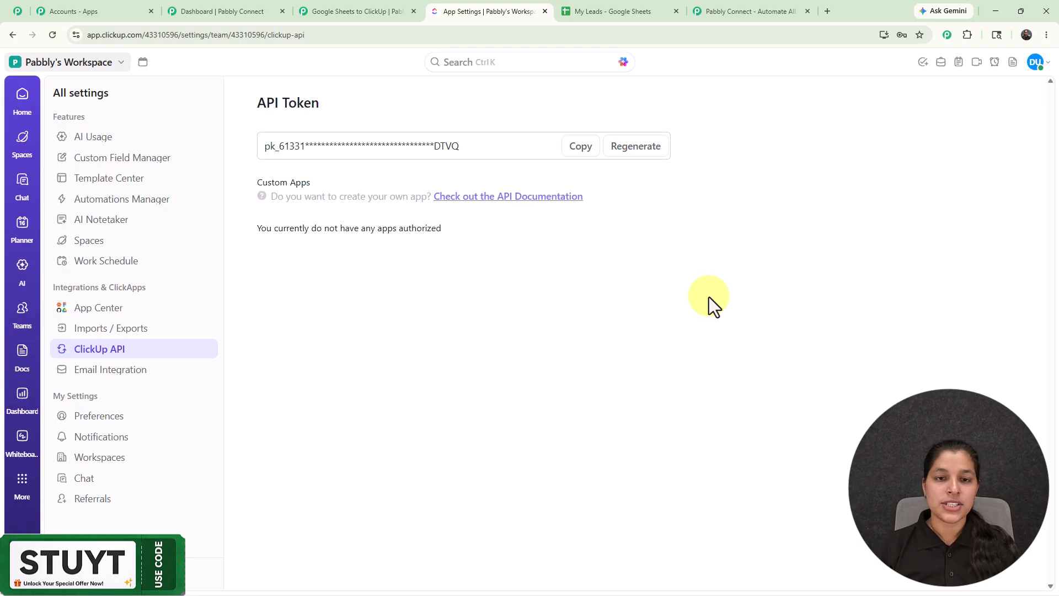
{"action": "left_click", "coordinate": [582, 146]}
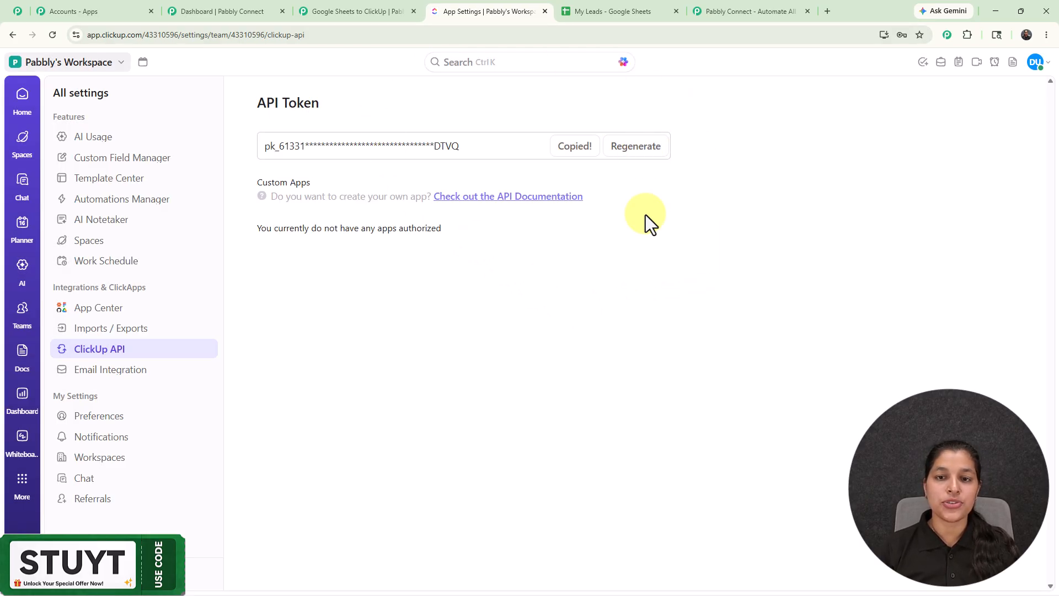
Paste the ClickUp API token into the new connection and save it
{"action": "left_click", "coordinate": [355, 9]}
{"action": "left_click", "coordinate": [672, 301]}
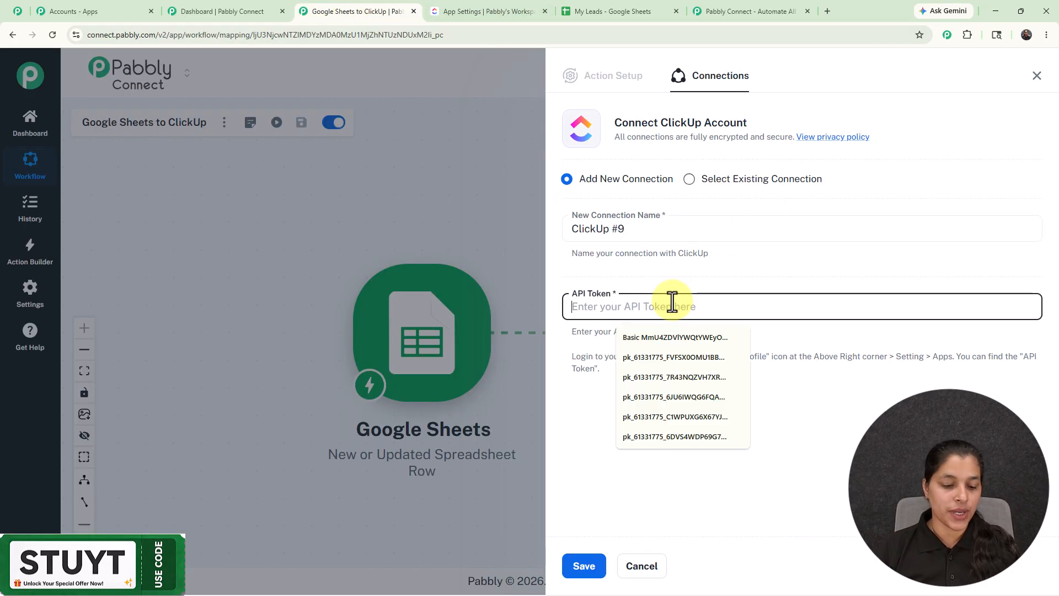
{"action": "key", "text": "ctrl+v"}
{"action": "left_click", "coordinate": [585, 568]}
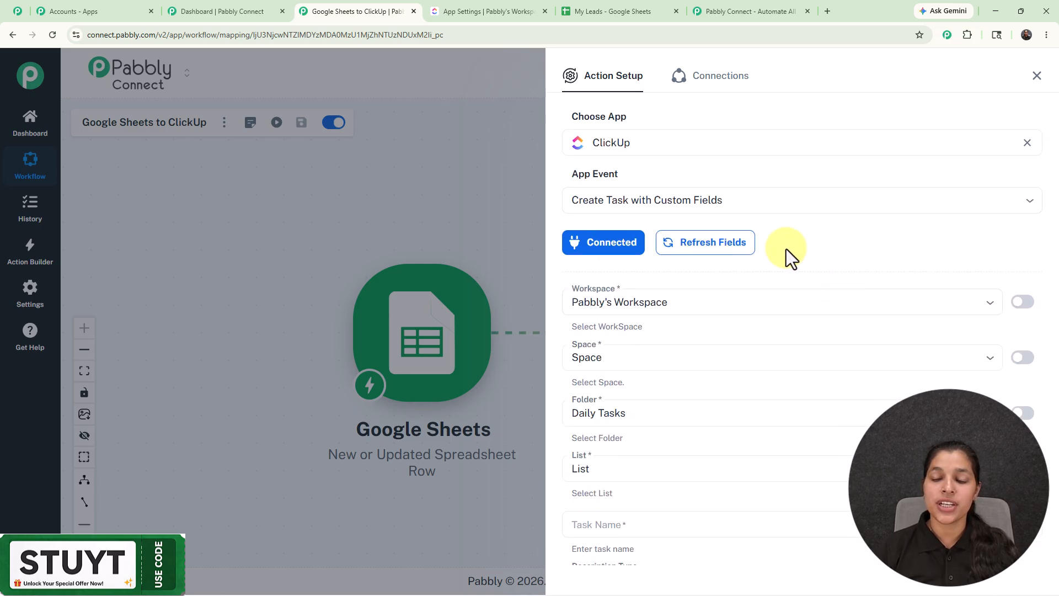
Set the ClickUp workspace to Pabbly's Workspace and the space to Leads
{"action": "left_click", "coordinate": [990, 304]}
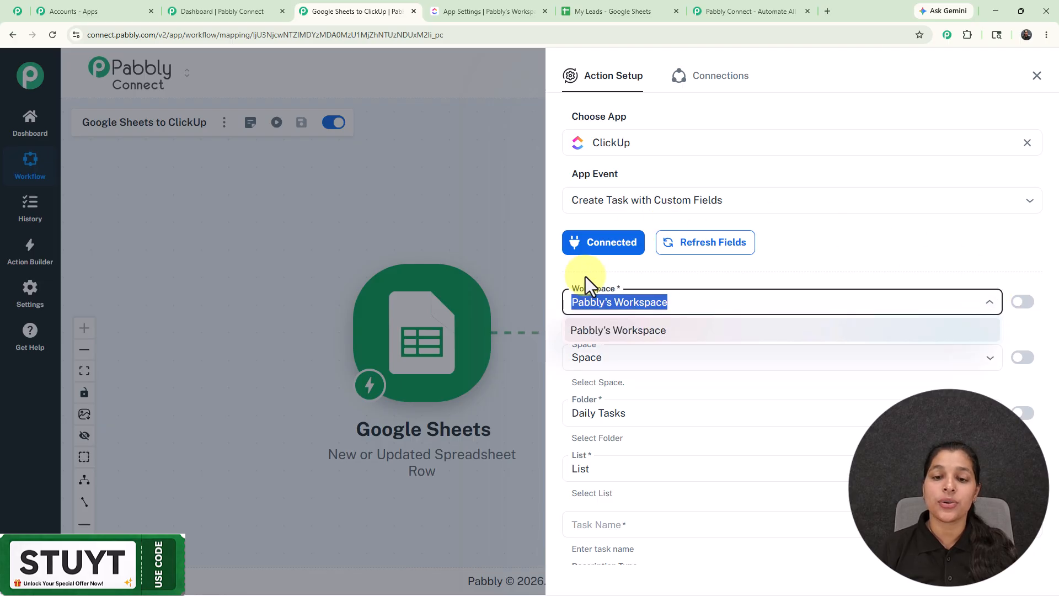
{"action": "left_click", "coordinate": [799, 249]}
{"action": "scroll", "coordinate": [799, 249], "scroll_direction": "down", "scroll_amount": 2}
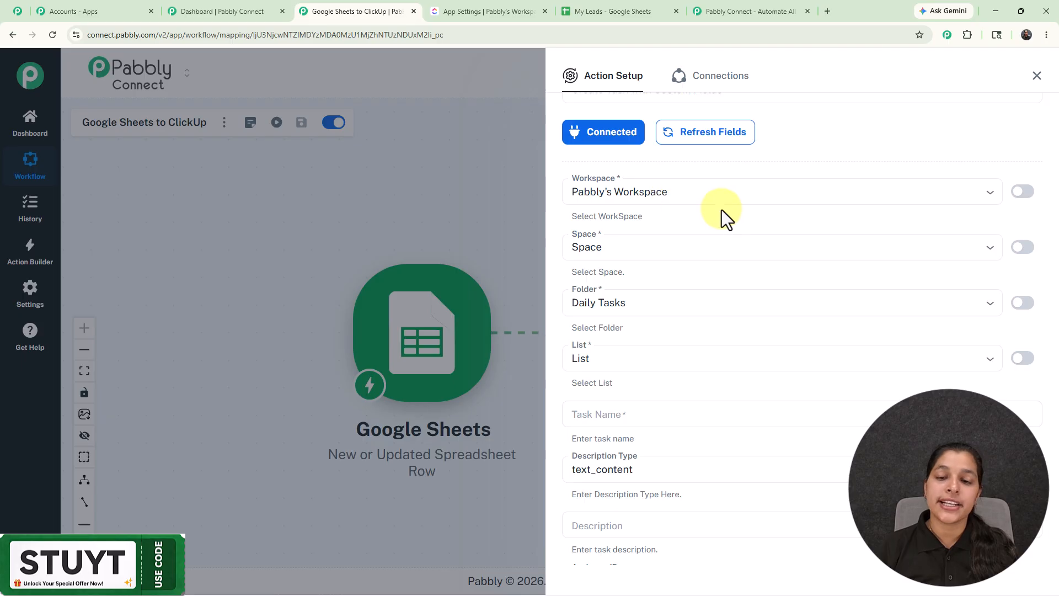
{"action": "left_click", "coordinate": [648, 249]}
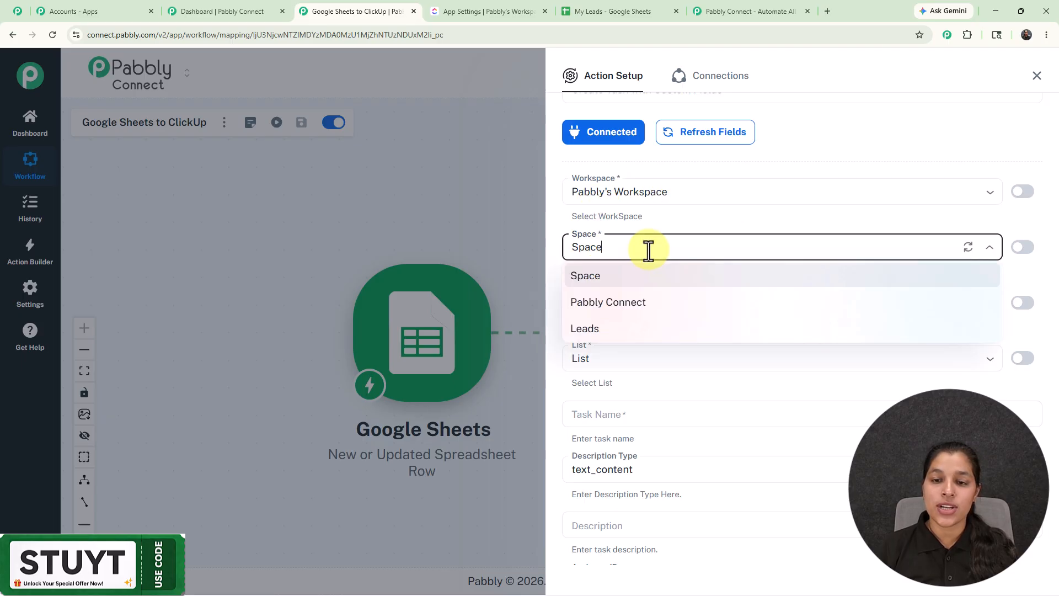
{"action": "left_click", "coordinate": [607, 329]}
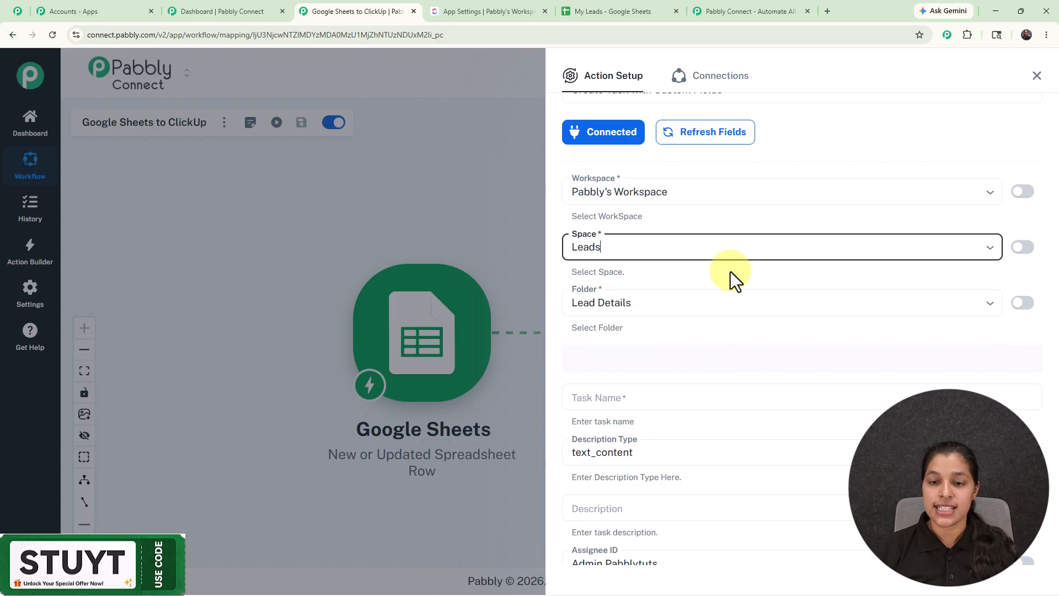
Set the ClickUp folder to Lead Details and the list to List
{"action": "scroll", "coordinate": [730, 271], "scroll_direction": "down", "scroll_amount": 1}
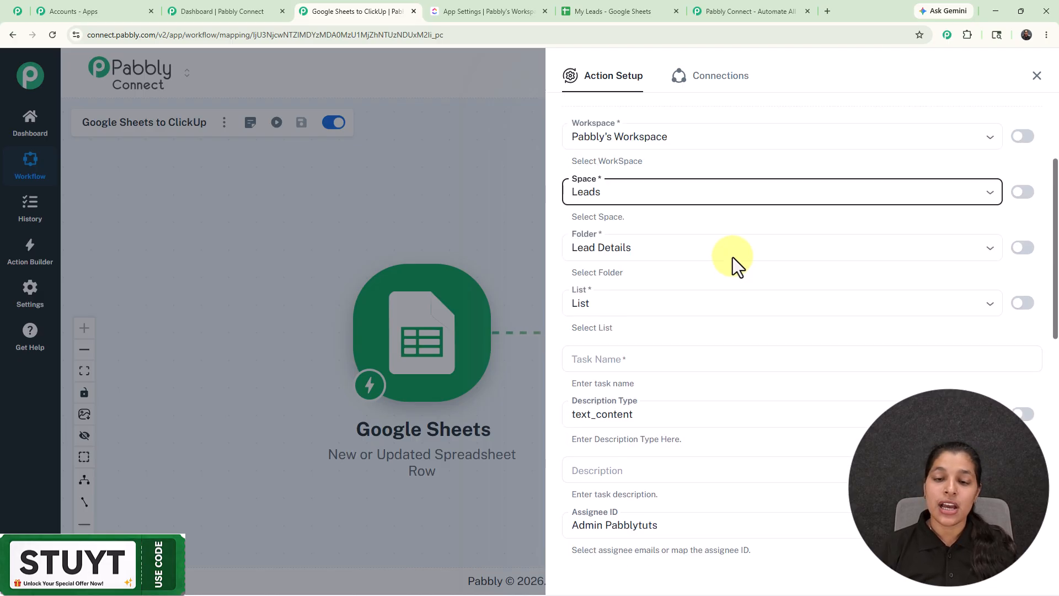
{"action": "left_click", "coordinate": [674, 247]}
{"action": "left_click", "coordinate": [651, 309]}
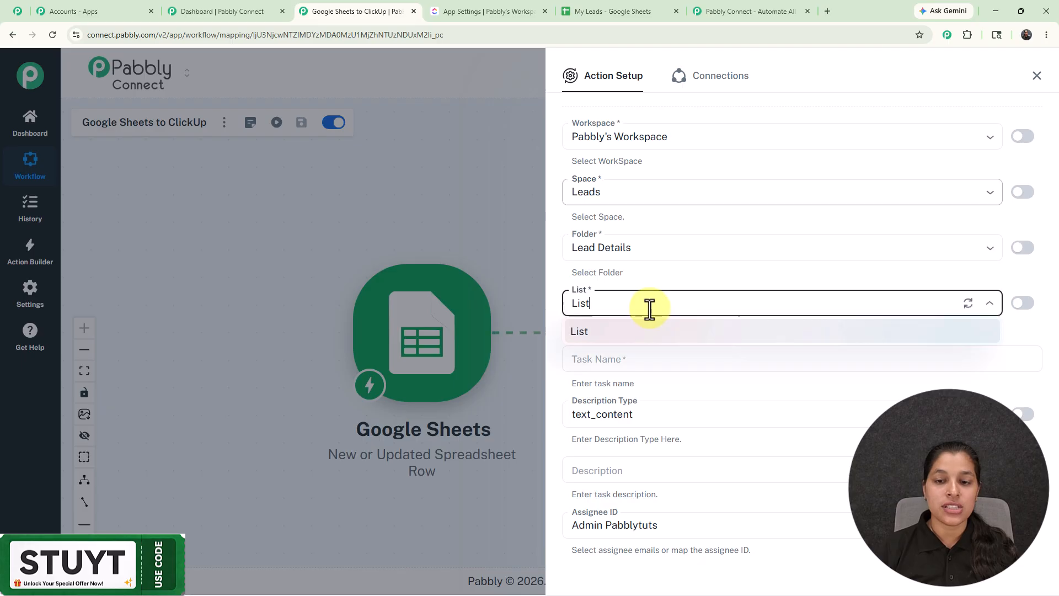
{"action": "left_click", "coordinate": [664, 275]}
Set the task name to "New Lead - " followed by the mapped Full Name from the Google Sheets trigger
{"action": "scroll", "coordinate": [664, 275], "scroll_direction": "down", "scroll_amount": 2}
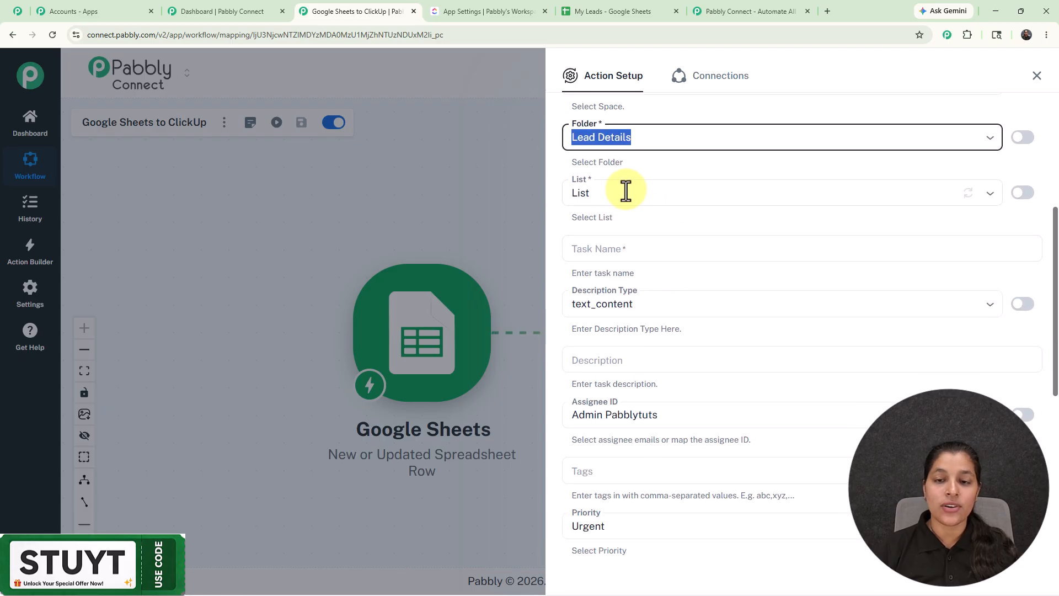
{"action": "left_click", "coordinate": [630, 250]}
{"action": "type", "text": "New Lead -"}
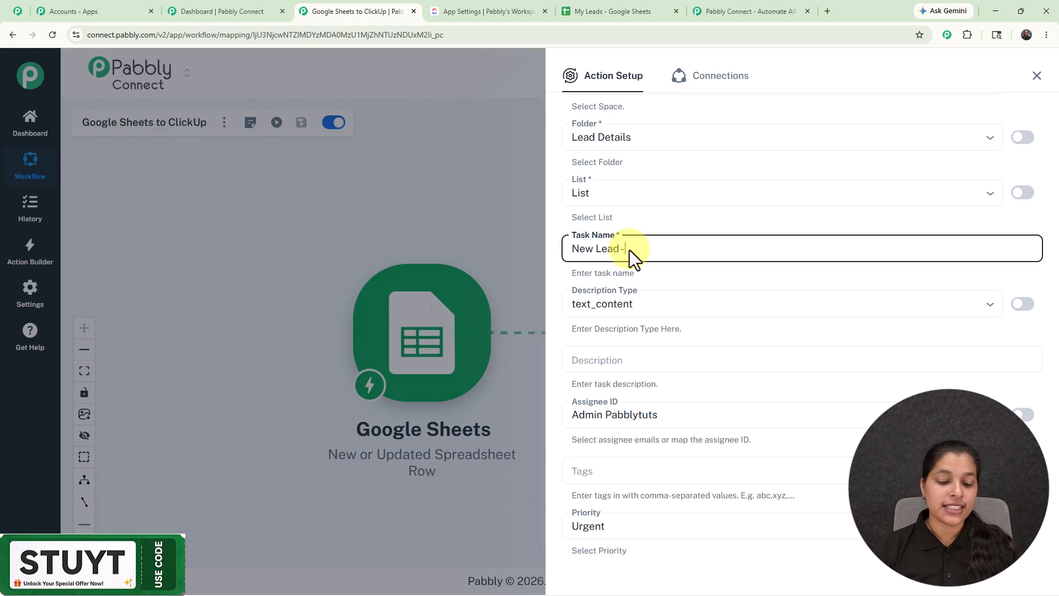
{"action": "type", "text": "ndjf"}
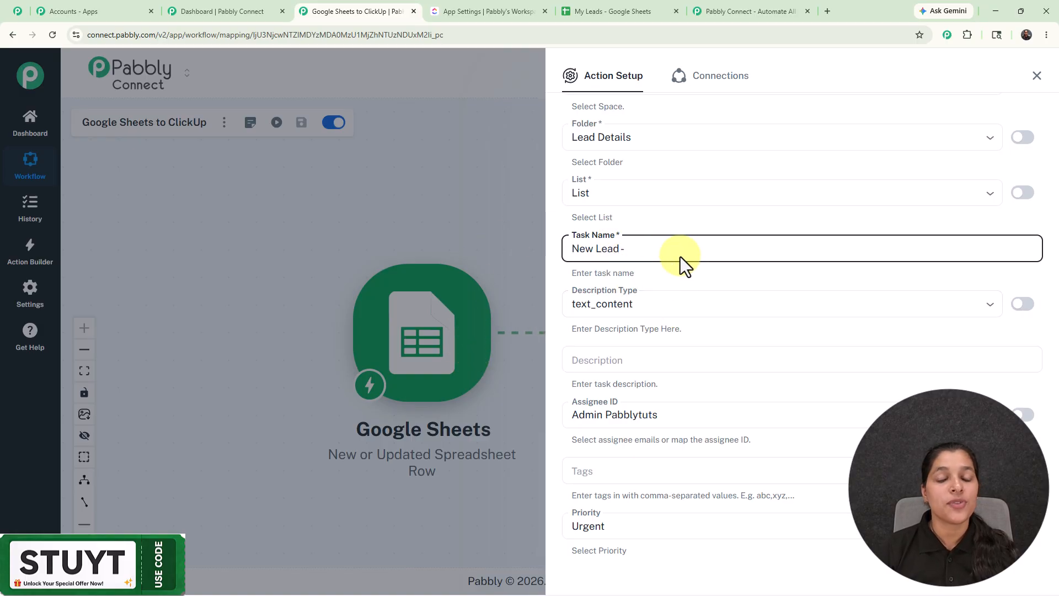
{"action": "type", "text": "/"}
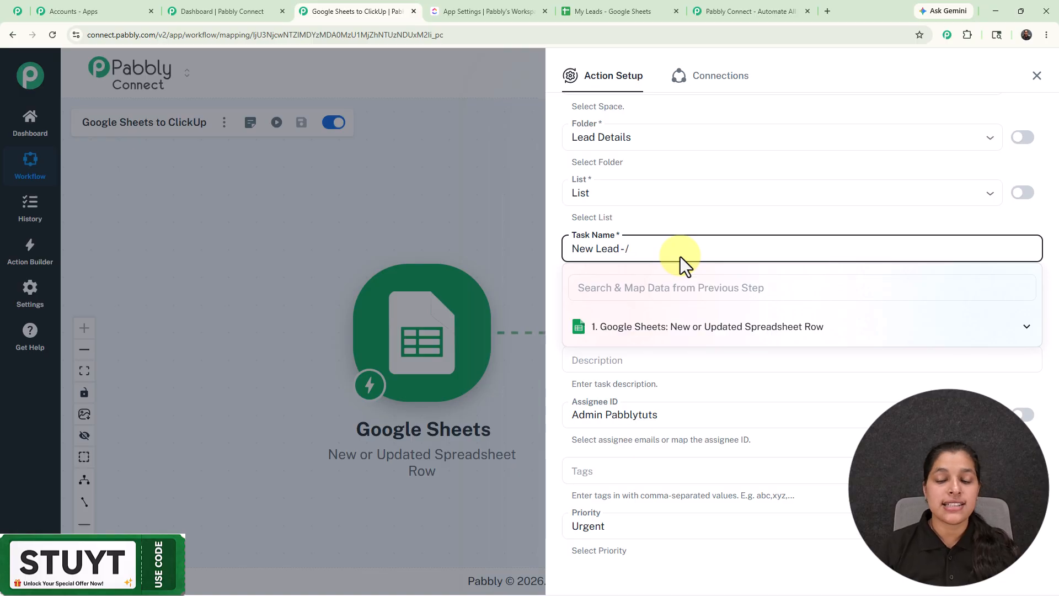
{"action": "left_click", "coordinate": [674, 331]}
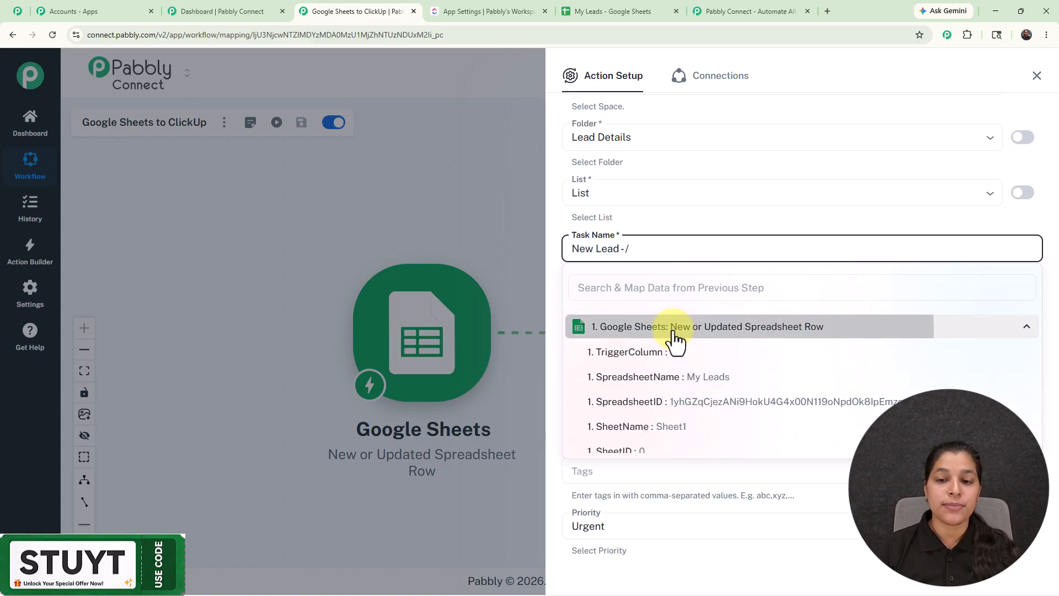
{"action": "scroll", "coordinate": [621, 457], "scroll_direction": "down", "scroll_amount": 3}
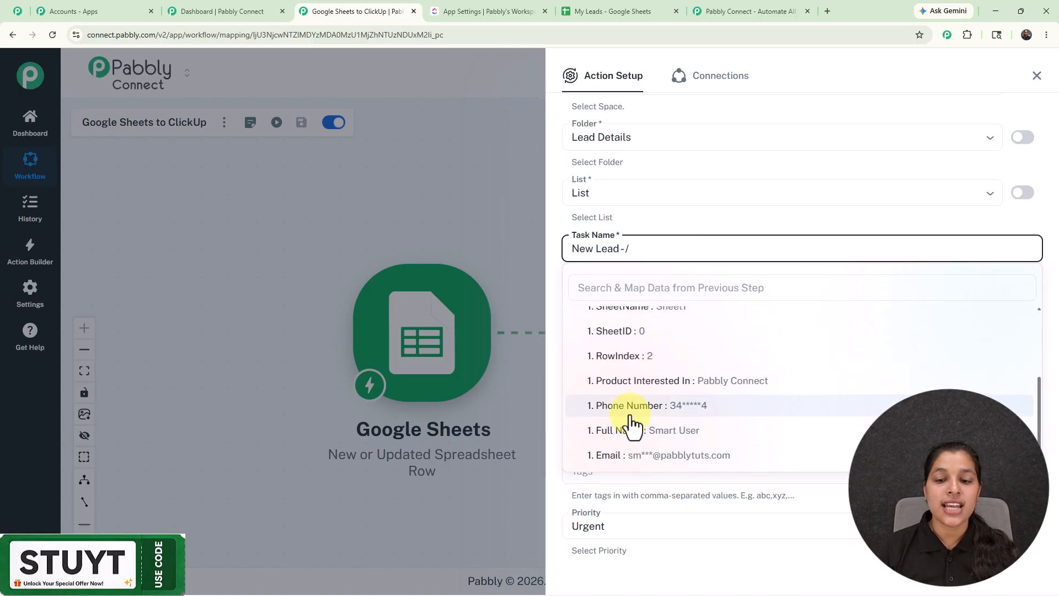
{"action": "left_click", "coordinate": [643, 436]}
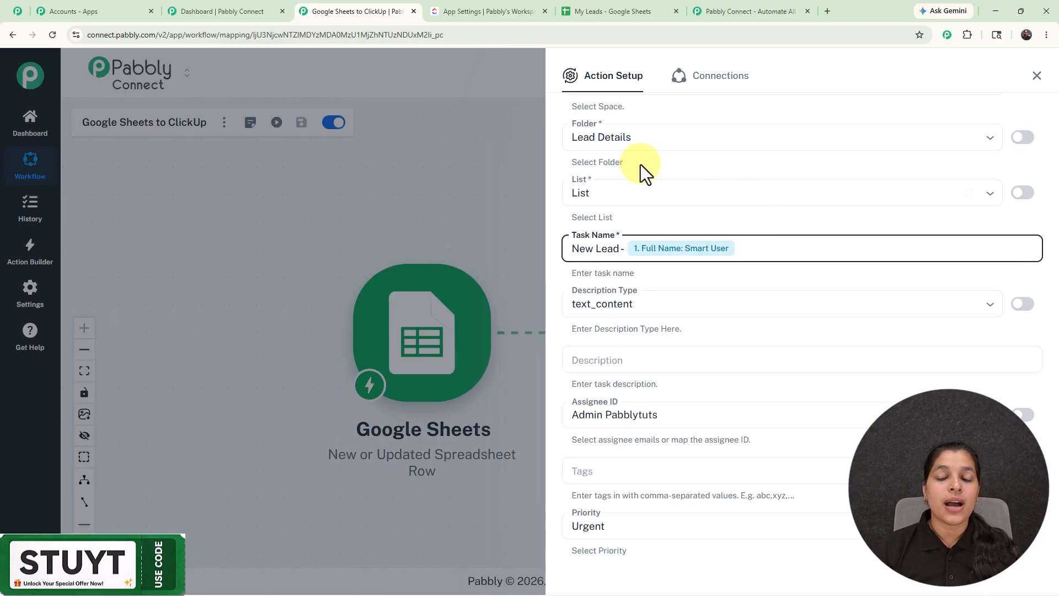
Paste the prepared new-lead details template into the task Description field
{"action": "scroll", "coordinate": [721, 236], "scroll_direction": "down", "scroll_amount": 4}
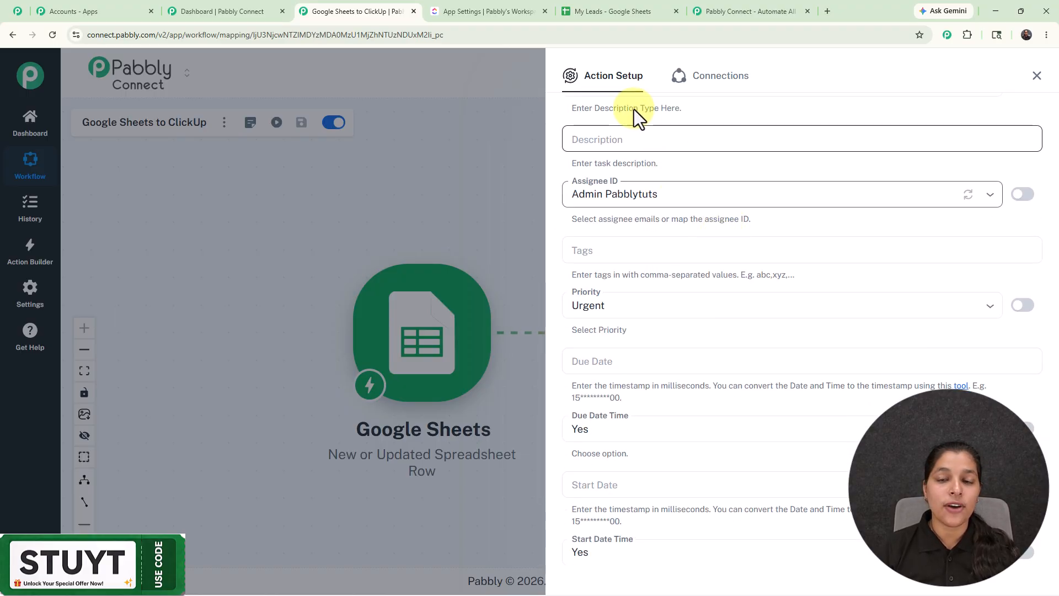
{"action": "scroll", "coordinate": [651, 154], "scroll_direction": "up", "scroll_amount": 1}
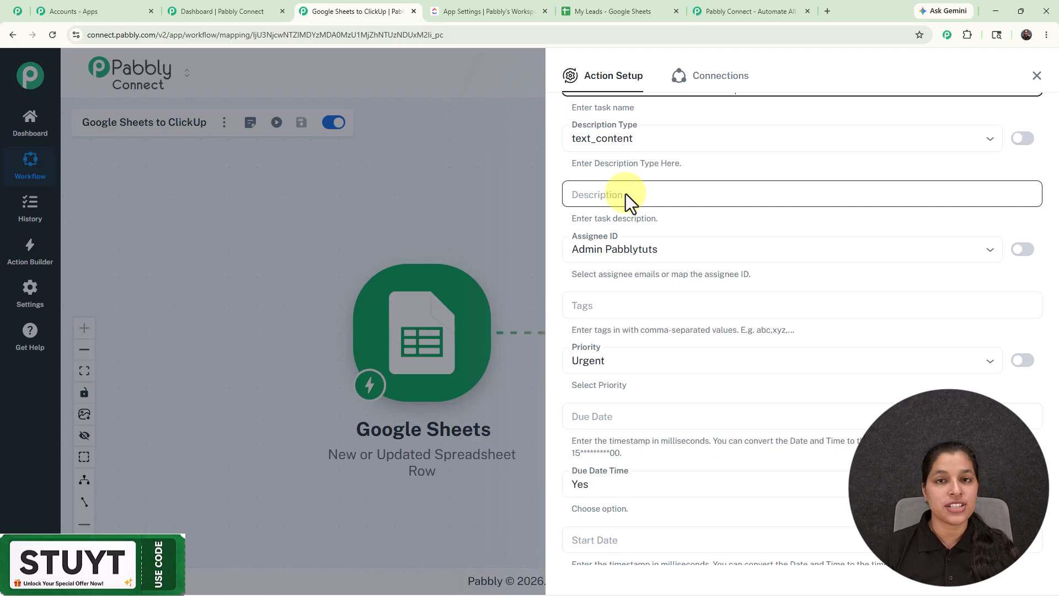
{"action": "left_click", "coordinate": [625, 194]}
{"action": "key", "text": "ctrl+v"}
{"action": "scroll", "coordinate": [717, 368], "scroll_direction": "up", "scroll_amount": 2}
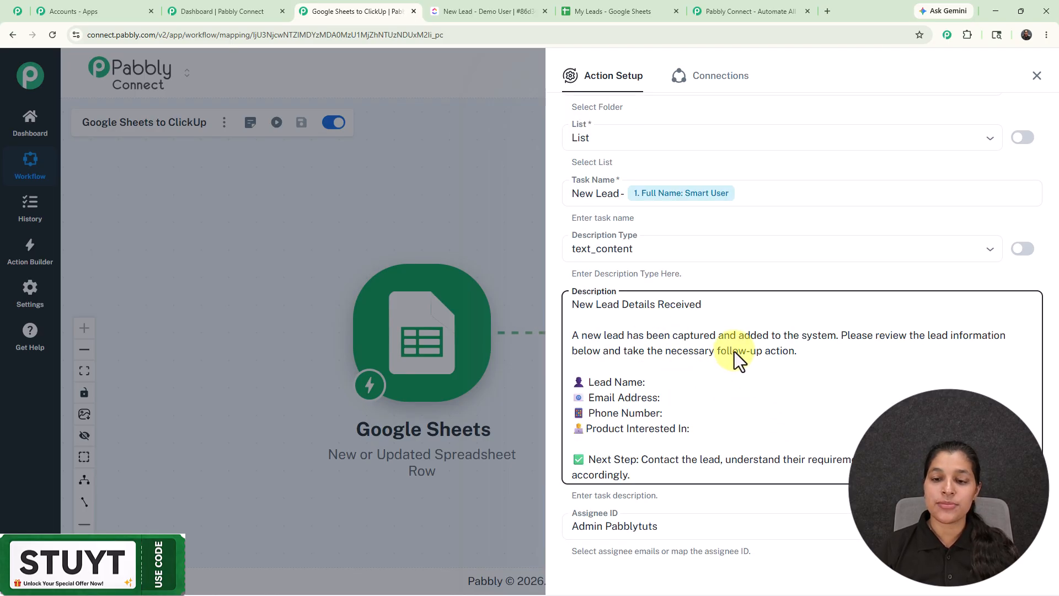
Map the Google Sheets Full Name into the description after Lead Name
{"action": "left_click", "coordinate": [666, 386]}
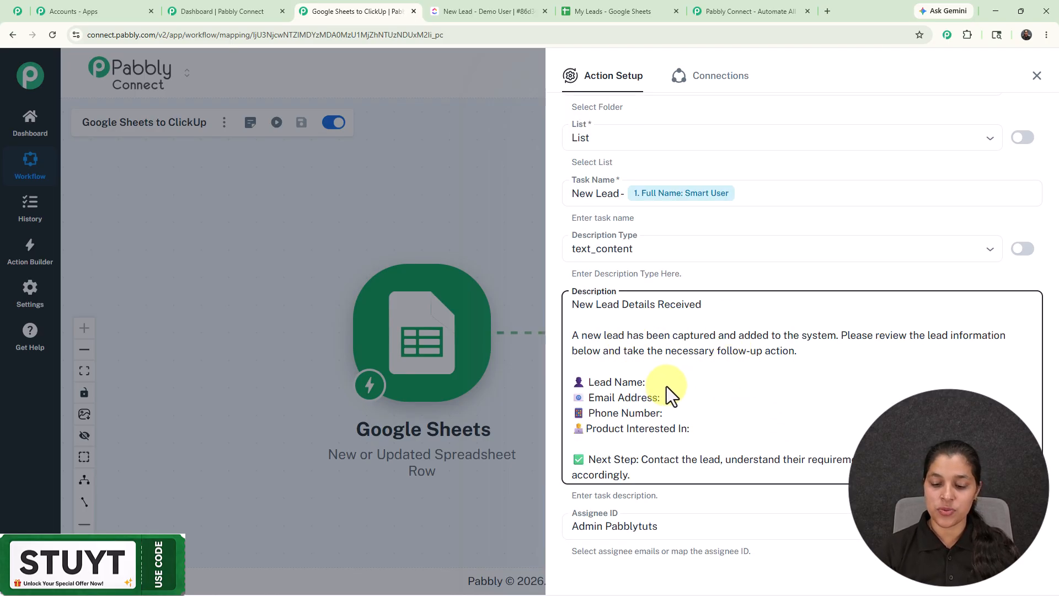
{"action": "type", "text": "/"}
{"action": "left_click", "coordinate": [663, 549]}
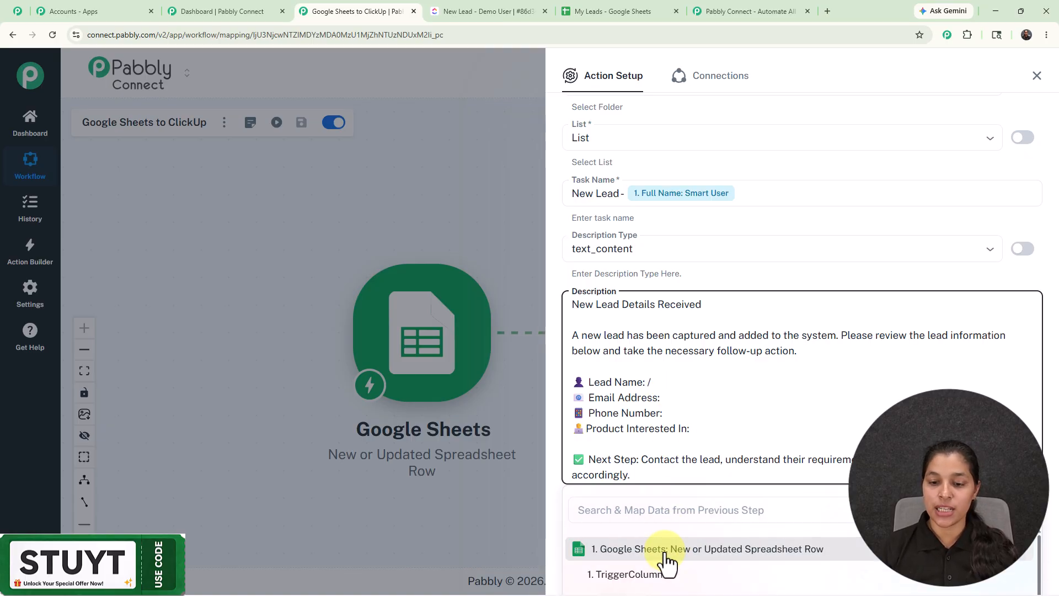
{"action": "scroll", "coordinate": [668, 562], "scroll_direction": "down", "scroll_amount": 2}
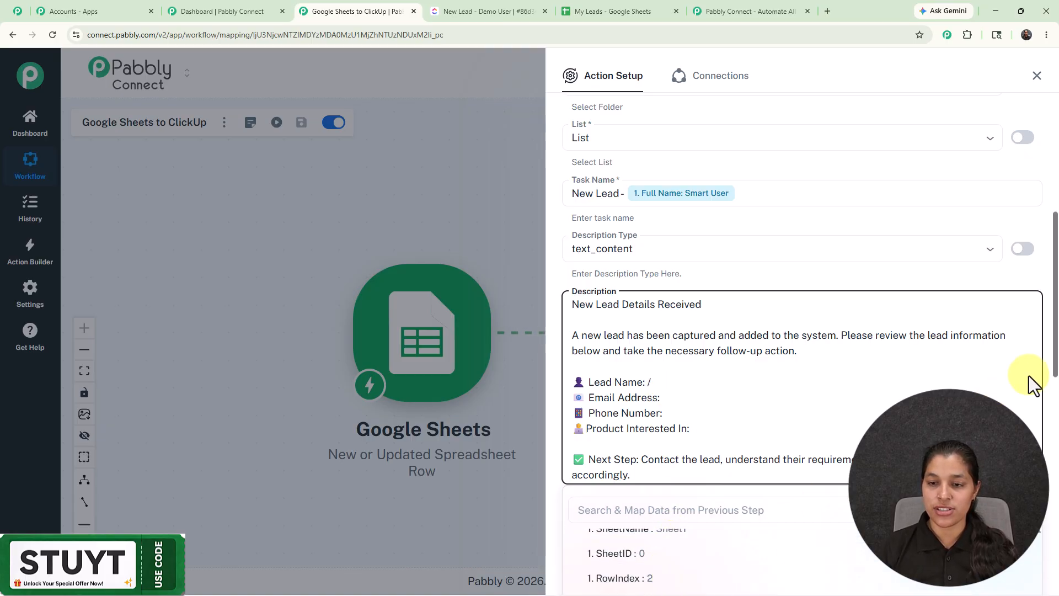
{"action": "scroll", "coordinate": [1012, 380], "scroll_direction": "down", "scroll_amount": 2}
{"action": "left_click", "coordinate": [618, 543]}
Map Email, Phone Number and Product Interested In from Google Sheets into the matching description lines
{"action": "left_click", "coordinate": [687, 291]}
{"action": "type", "text": "/"}
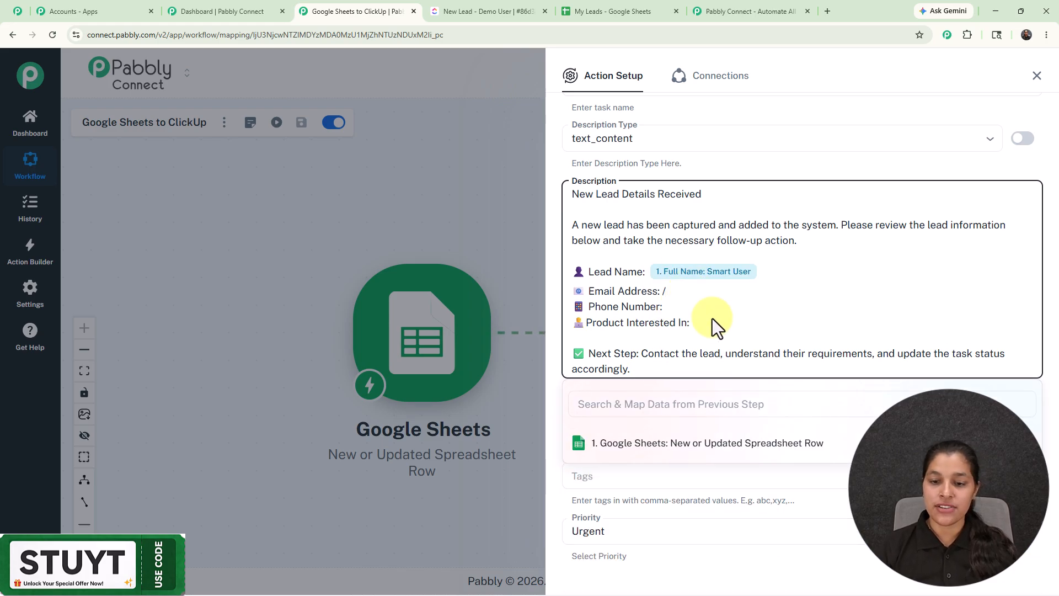
{"action": "left_click", "coordinate": [662, 444]}
{"action": "scroll", "coordinate": [615, 540], "scroll_direction": "down", "scroll_amount": 2}
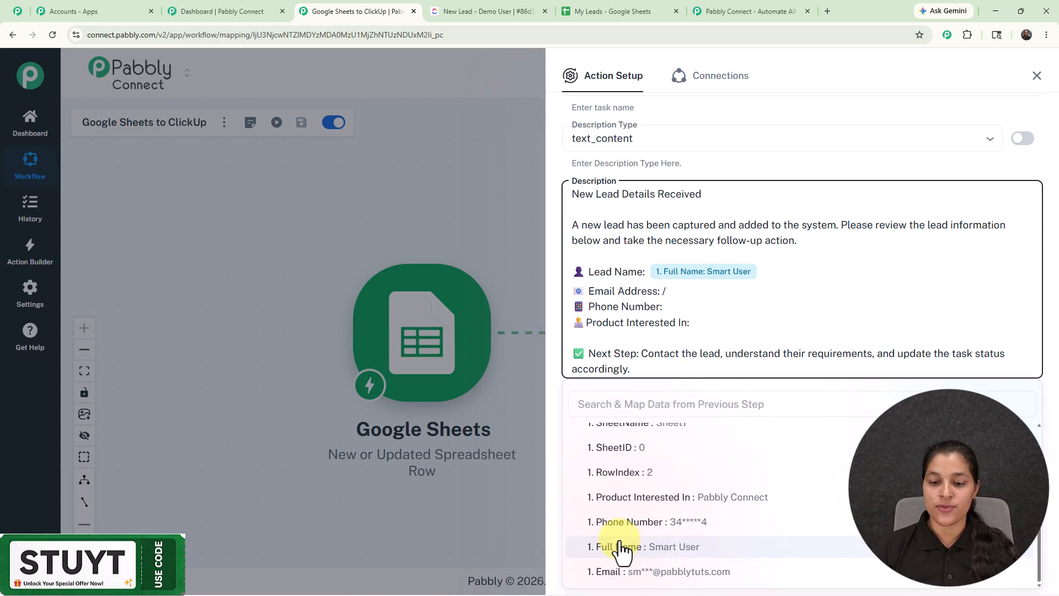
{"action": "left_click", "coordinate": [610, 571]}
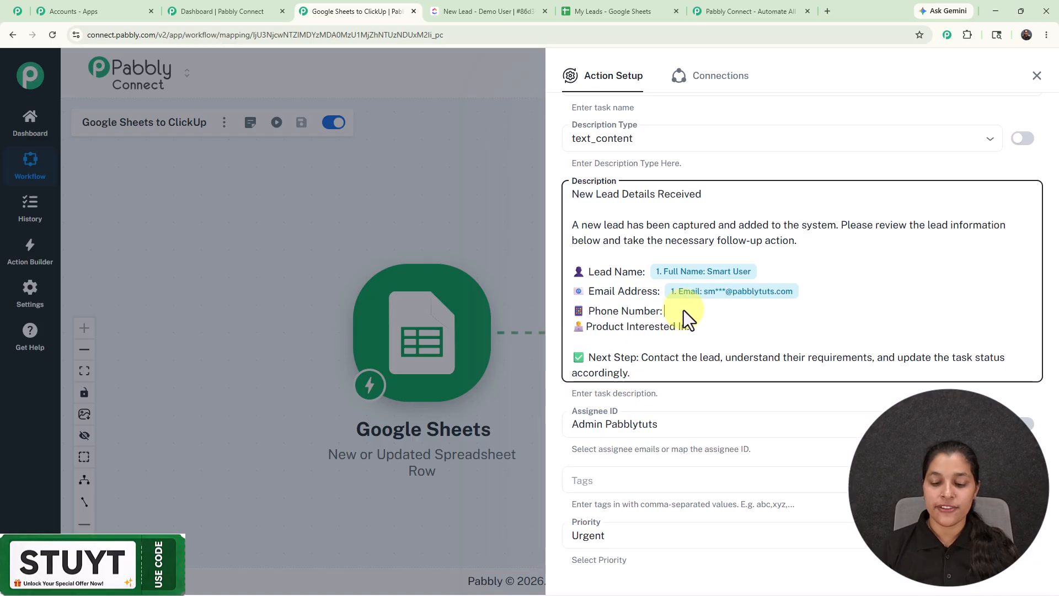
{"action": "type", "text": "/"}
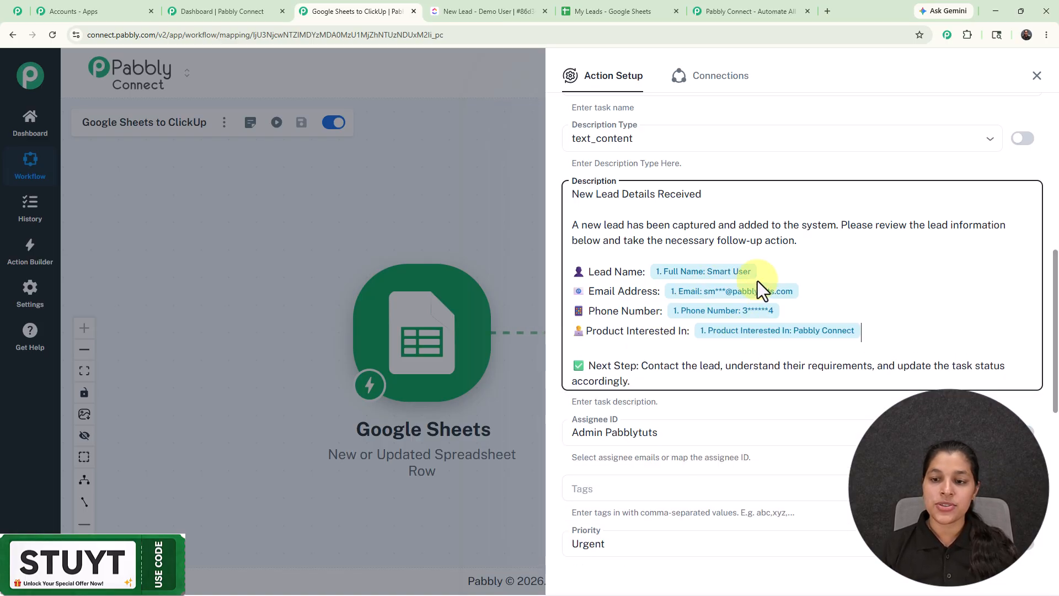
Set both Due Date Time and Start Date Time to No
{"action": "scroll", "coordinate": [734, 345], "scroll_direction": "up", "scroll_amount": 1}
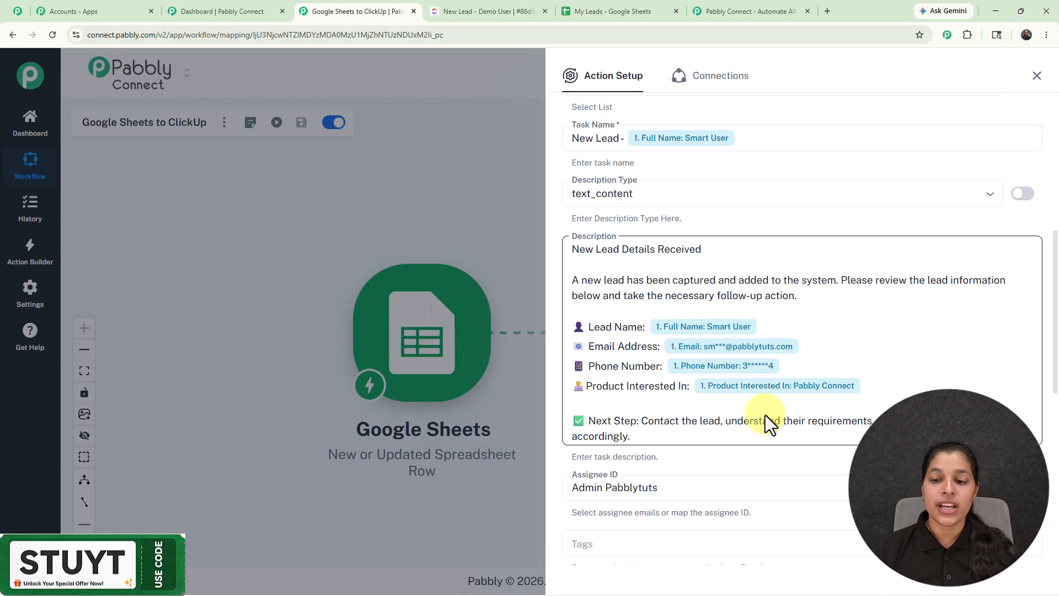
{"action": "scroll", "coordinate": [769, 439], "scroll_direction": "down", "scroll_amount": 6}
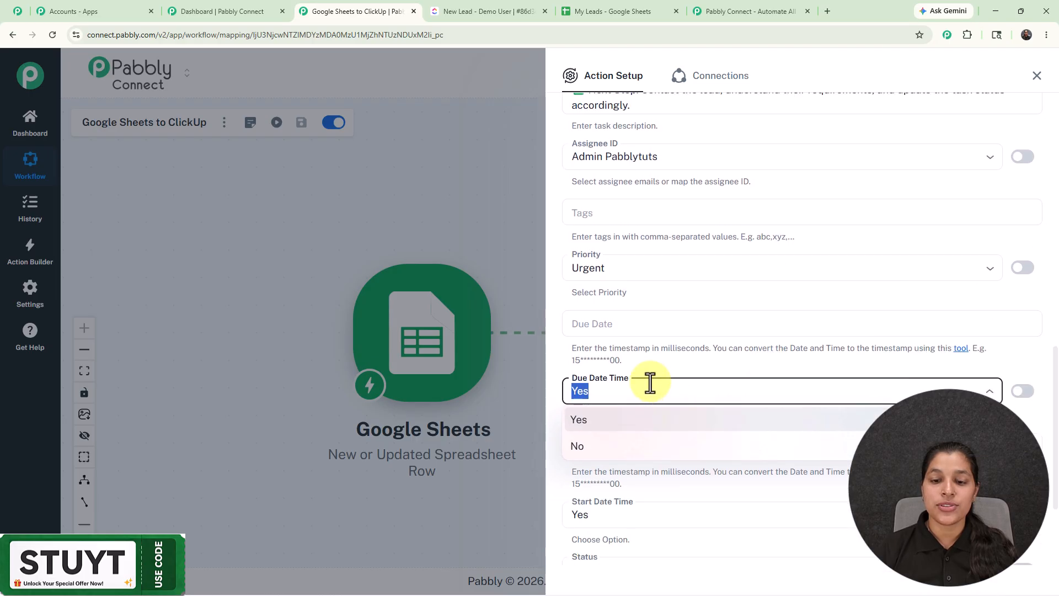
{"action": "left_click", "coordinate": [602, 446]}
{"action": "scroll", "coordinate": [610, 433], "scroll_direction": "down", "scroll_amount": 3}
{"action": "left_click", "coordinate": [610, 360]}
{"action": "left_click", "coordinate": [591, 417]}
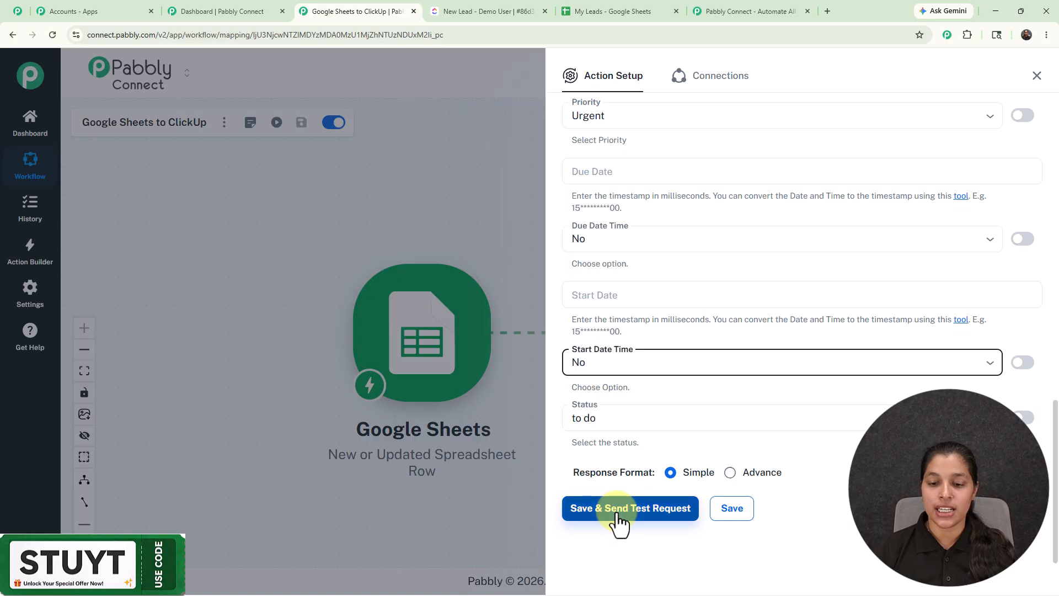
Save the ClickUp action and send a test request, then scroll through the response
{"action": "left_click", "coordinate": [618, 522]}
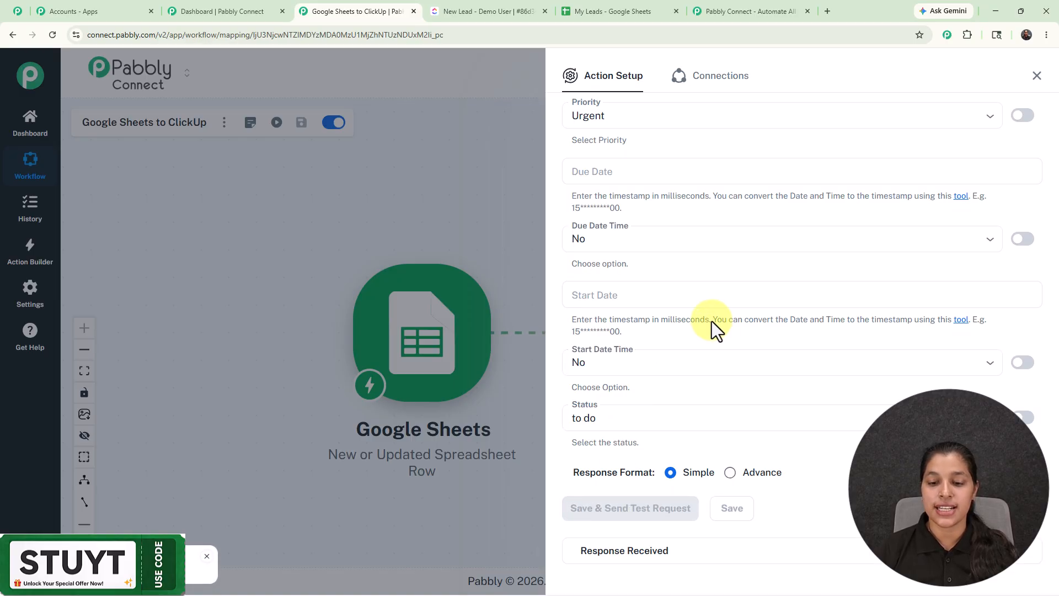
{"action": "scroll", "coordinate": [711, 321], "scroll_direction": "down", "scroll_amount": 6}
{"action": "scroll", "coordinate": [710, 322], "scroll_direction": "down", "scroll_amount": 5}
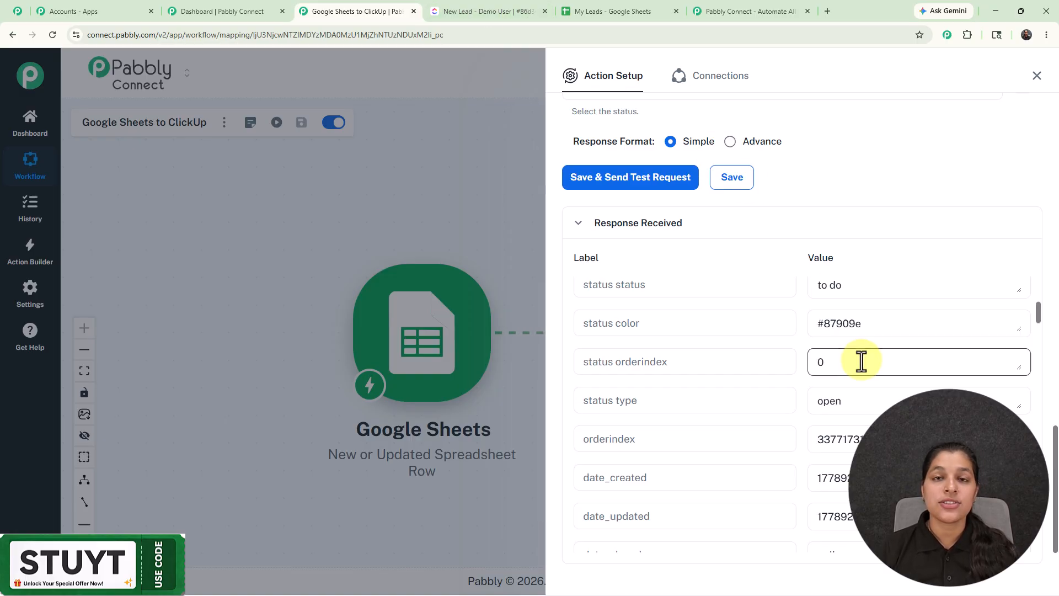
Review the created Smart User task and its description in ClickUp, then return and close the action panel
{"action": "left_click", "coordinate": [478, 2]}
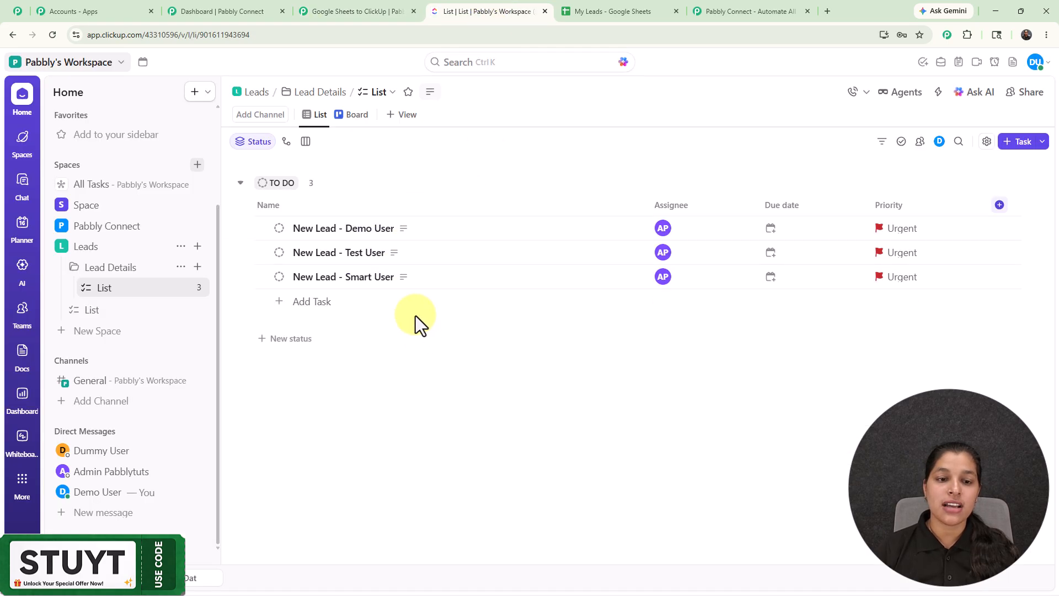
{"action": "left_click", "coordinate": [353, 278]}
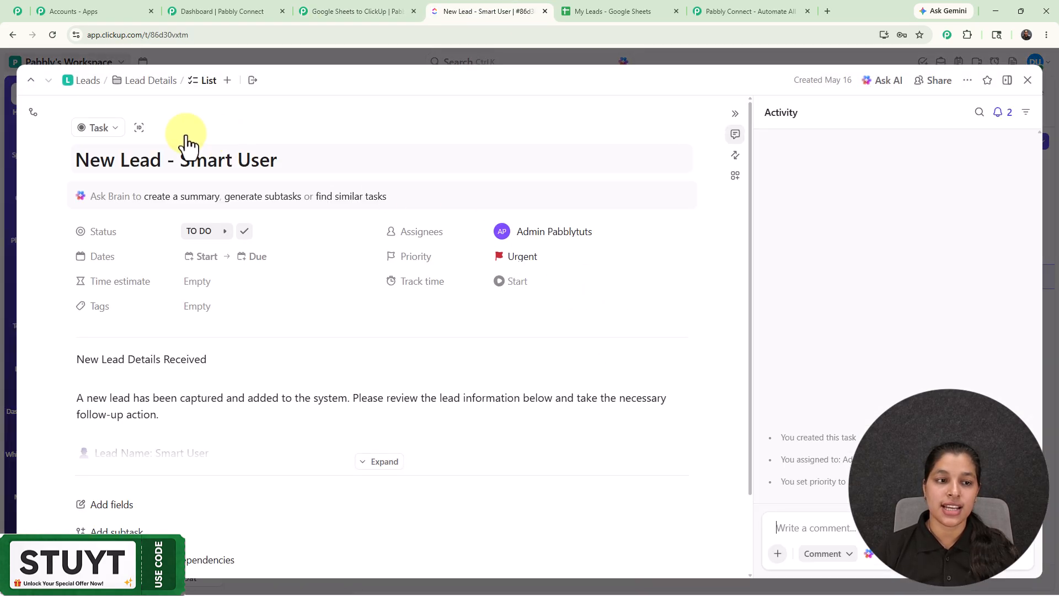
{"action": "scroll", "coordinate": [341, 296], "scroll_direction": "down", "scroll_amount": 3}
{"action": "left_click", "coordinate": [402, 369]}
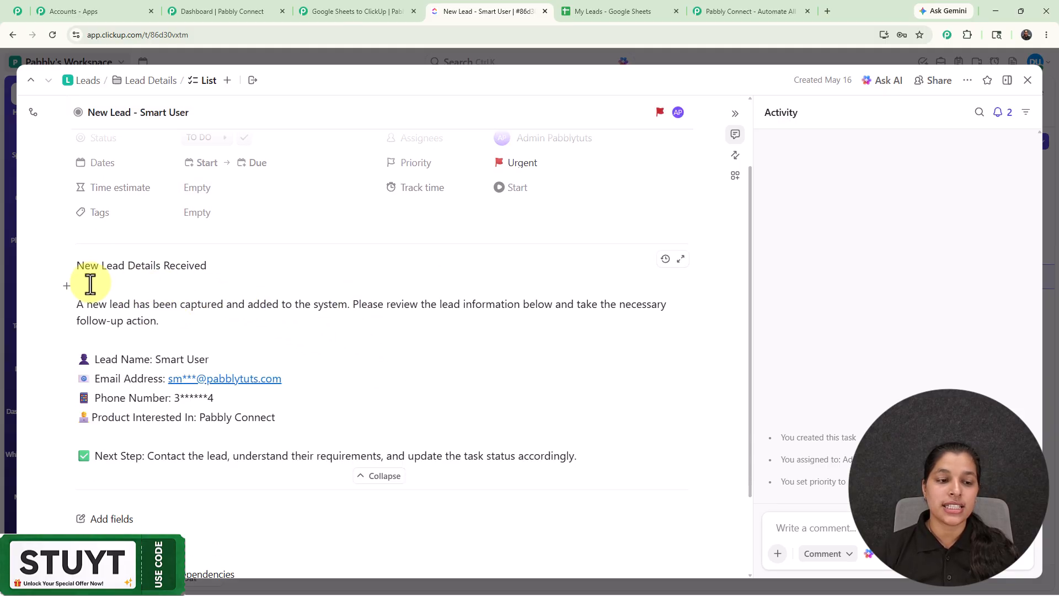
{"action": "left_click", "coordinate": [1028, 81]}
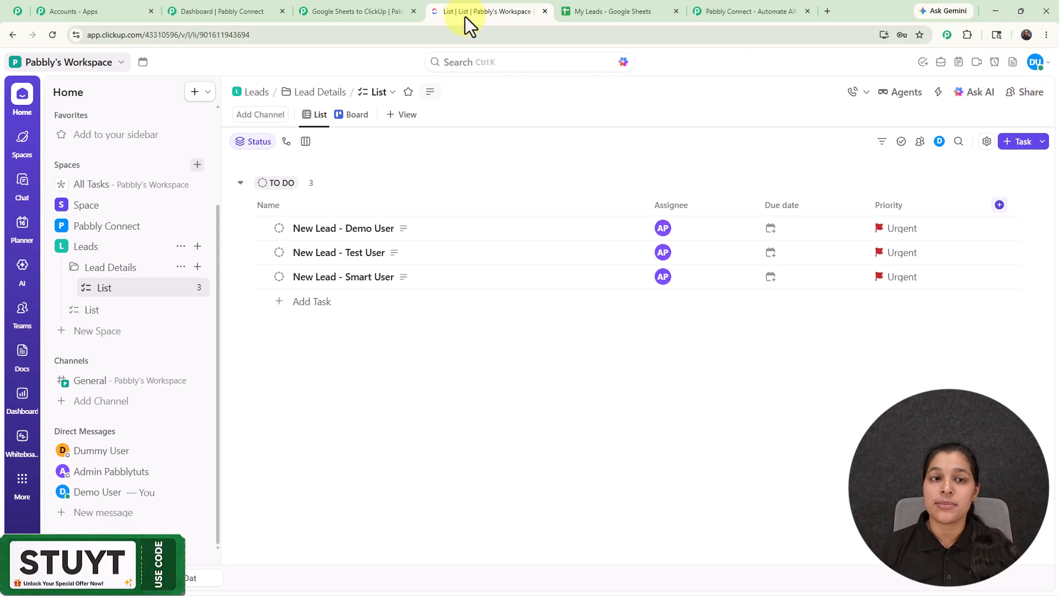
{"action": "left_click", "coordinate": [369, 10]}
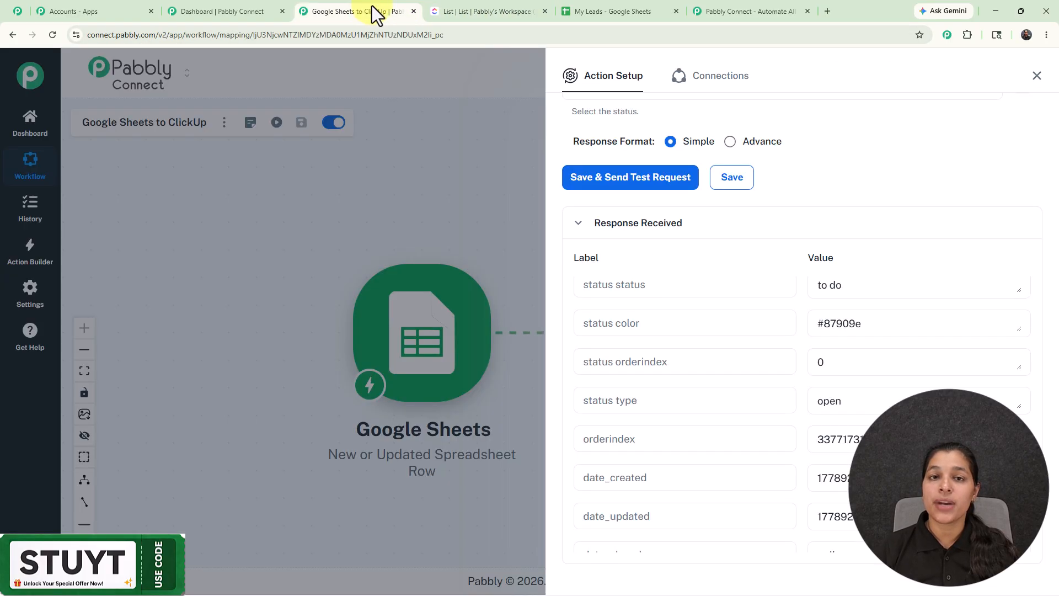
{"action": "left_click", "coordinate": [1038, 81]}
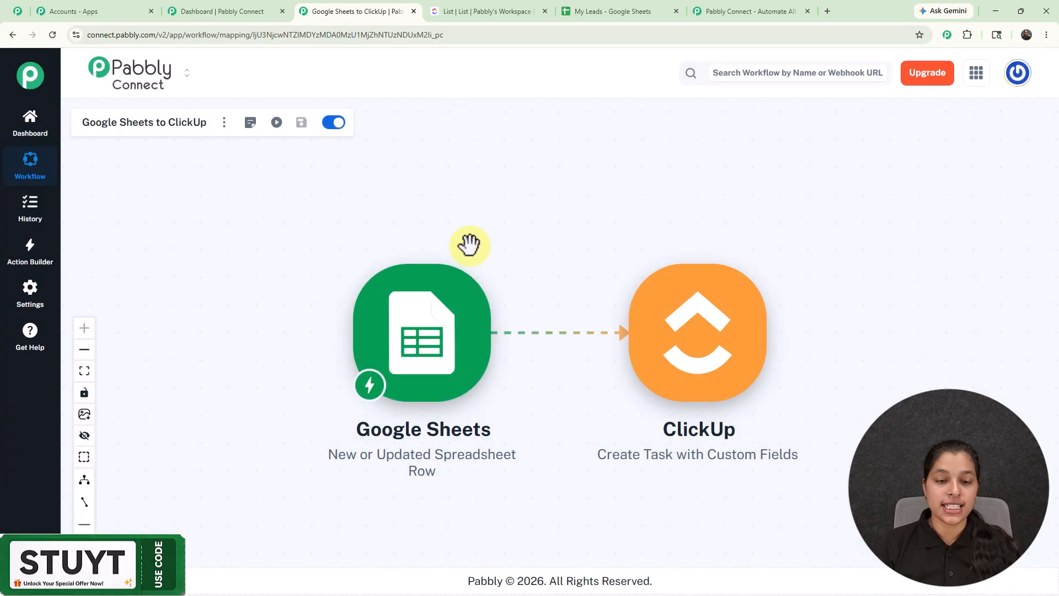